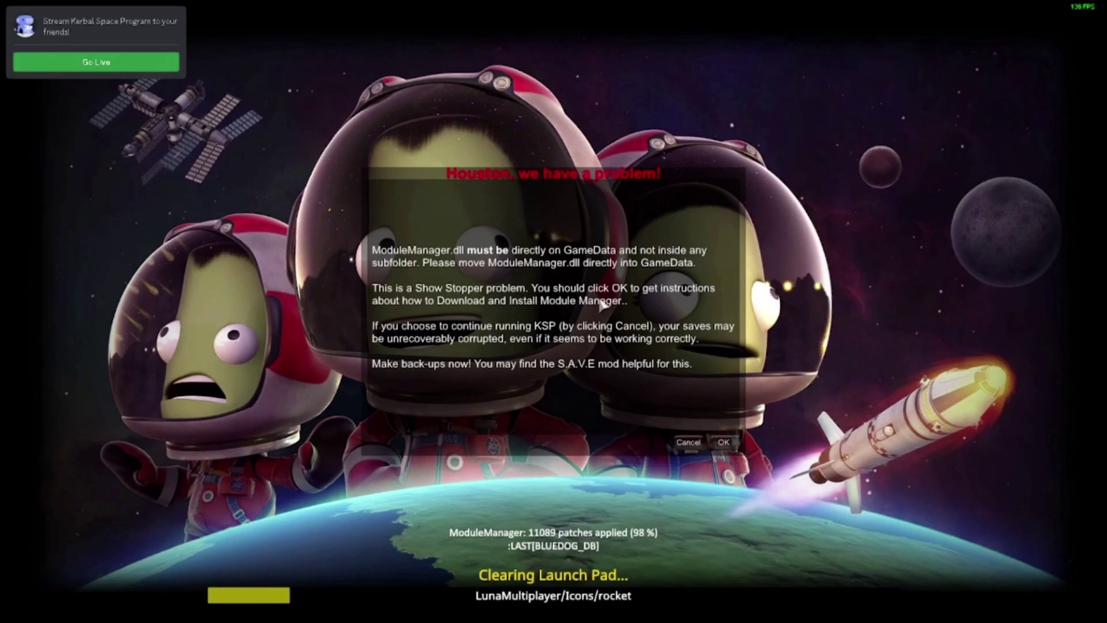
# Leave the KSP loading screen's ModuleManager.dll error and switch to File Explorer.
pyautogui.hotkey('alt', 'Tab')
# Reopen File Explorer and browse to C:\Program Files (x86)\Steam\steamapps\common\Kerbal Space Program.
pyautogui.press('super+e')
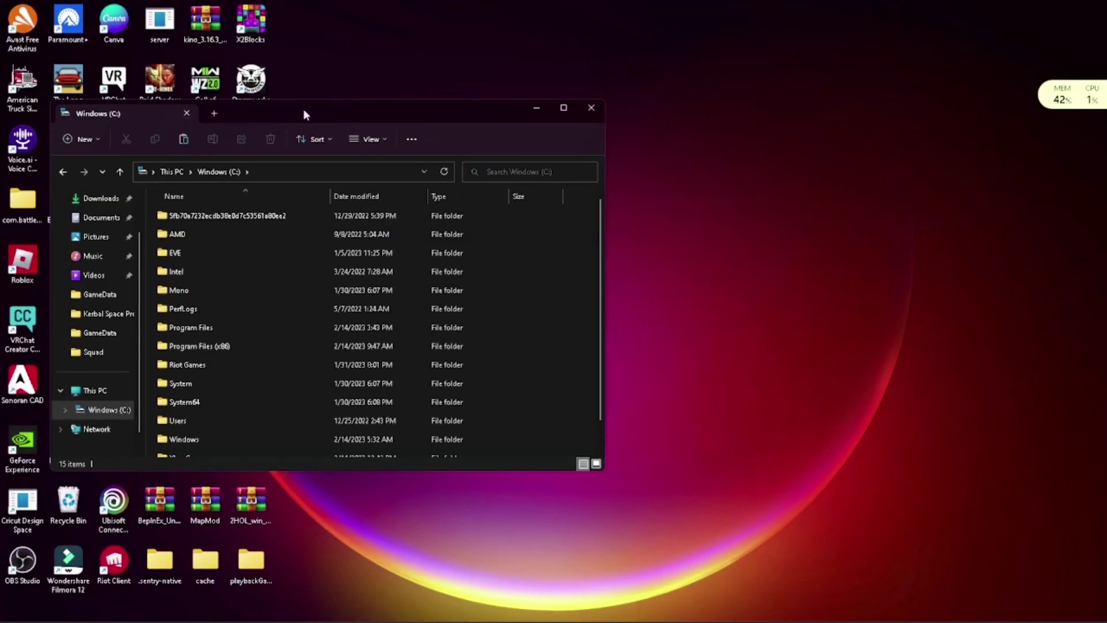
pyautogui.click(588, 108)
pyautogui.click(529, 609)
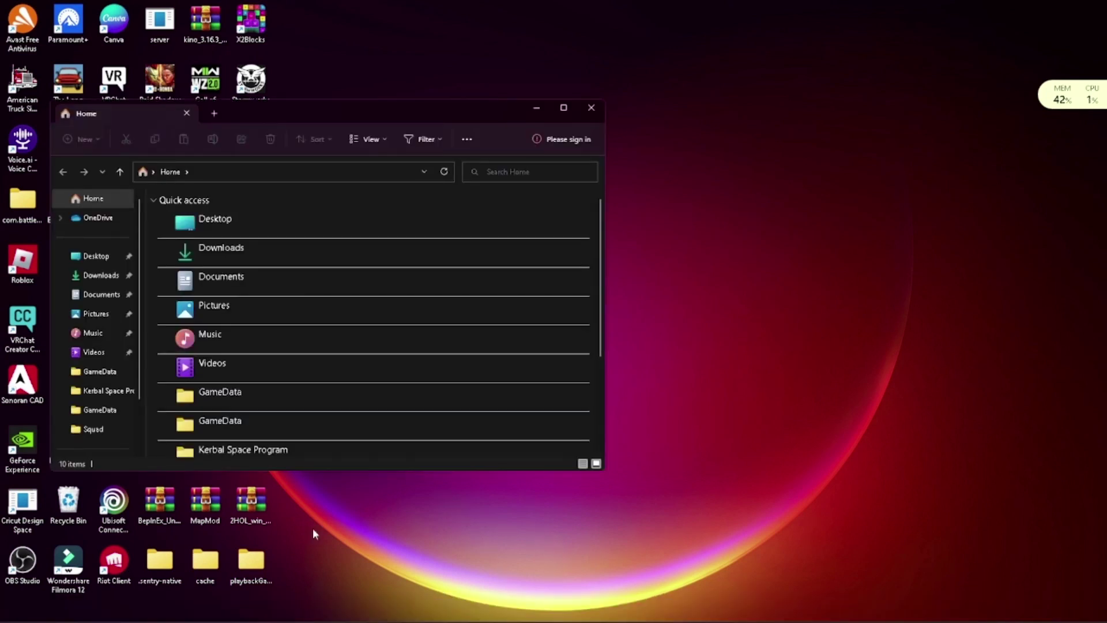
pyautogui.scroll(-1, 55, 356)
pyautogui.scroll(-2, 90, 382)
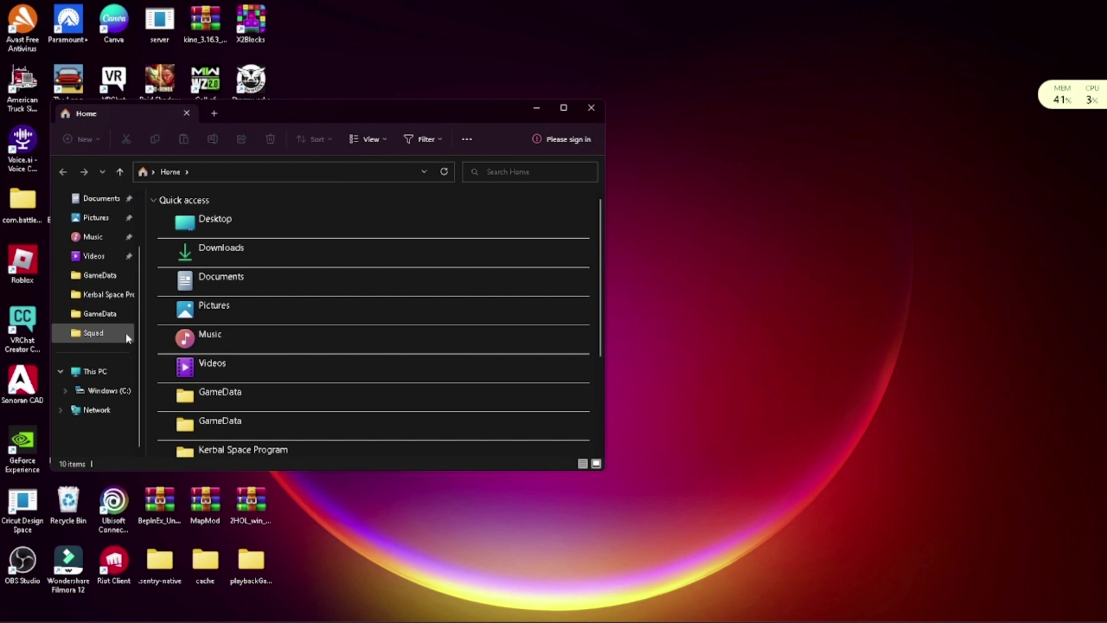
pyautogui.click(112, 371)
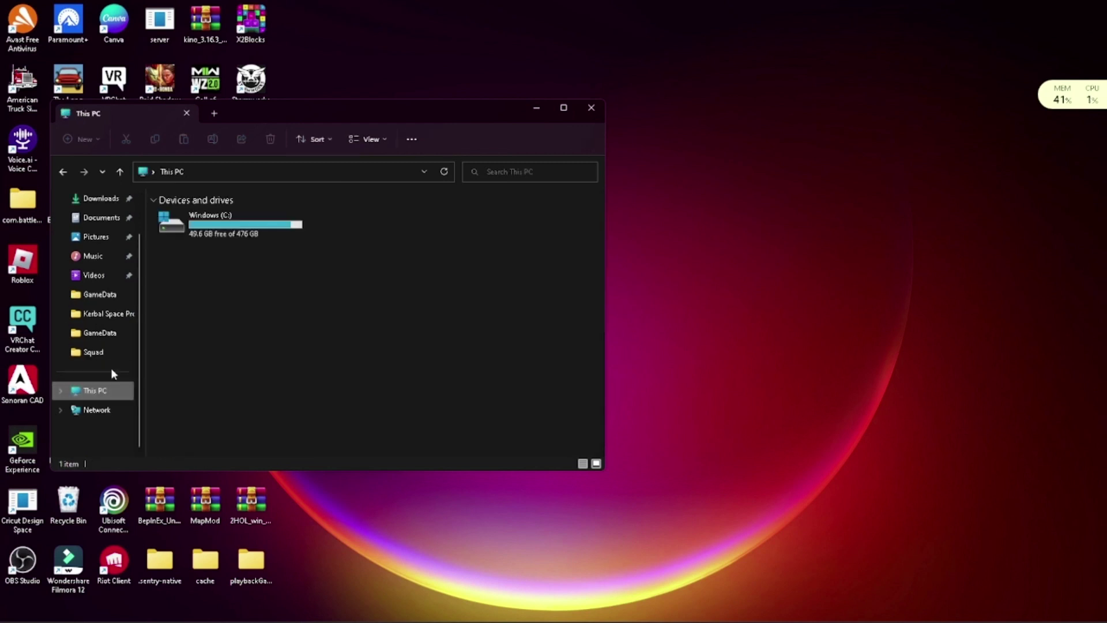
pyautogui.doubleClick(219, 228)
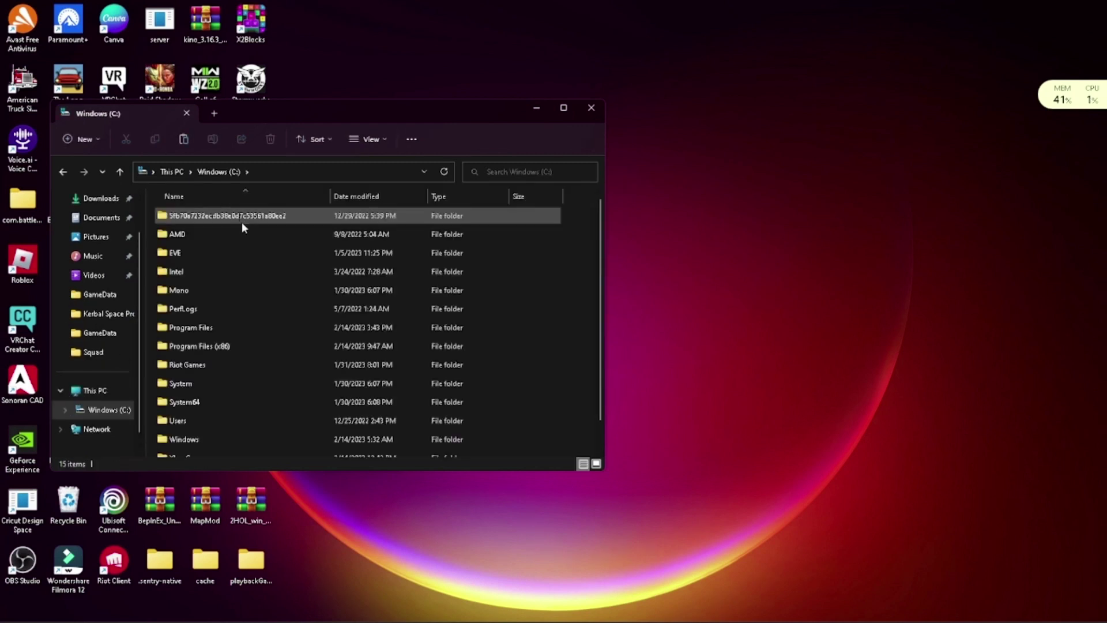
pyautogui.doubleClick(259, 348)
pyautogui.scroll(-3, 256, 371)
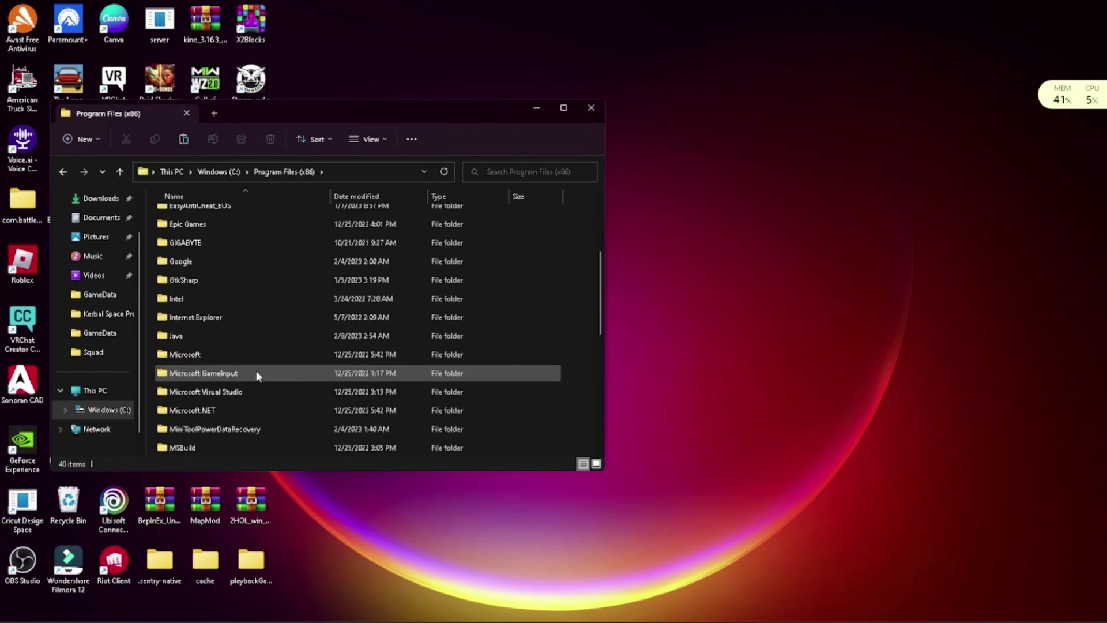
pyautogui.scroll(-6, 257, 370)
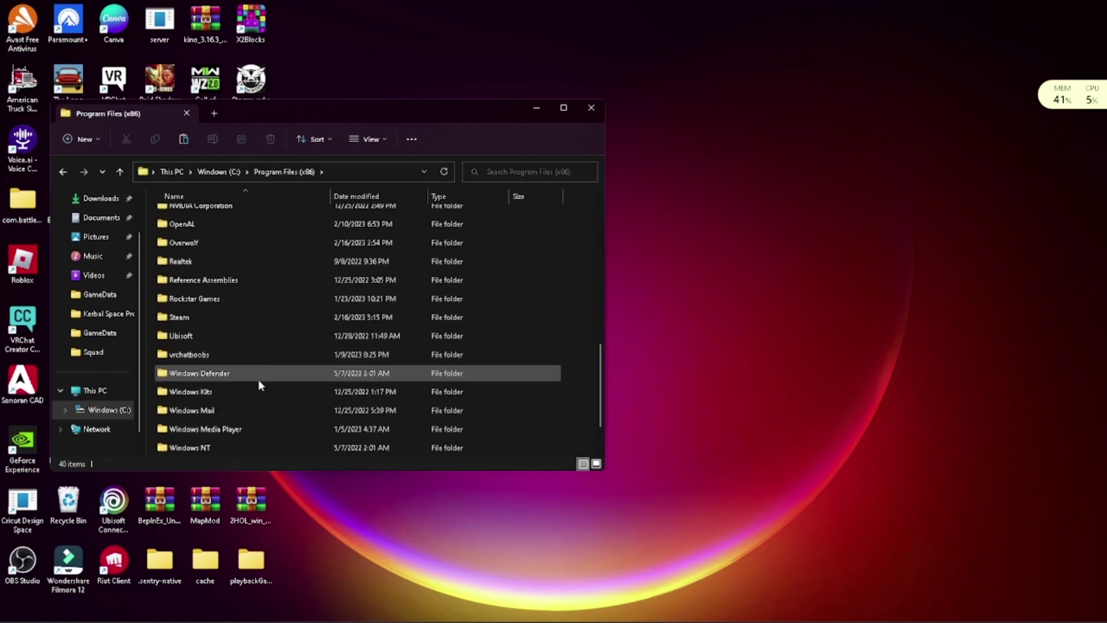
pyautogui.scroll(3, 259, 372)
pyautogui.scroll(-2, 251, 407)
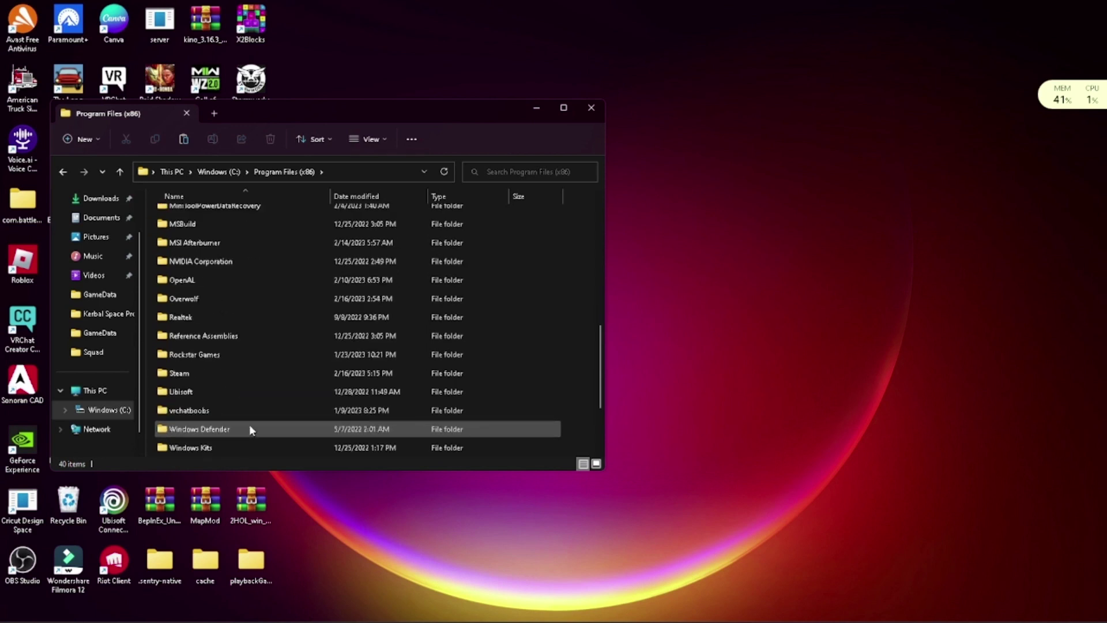
pyautogui.doubleClick(241, 376)
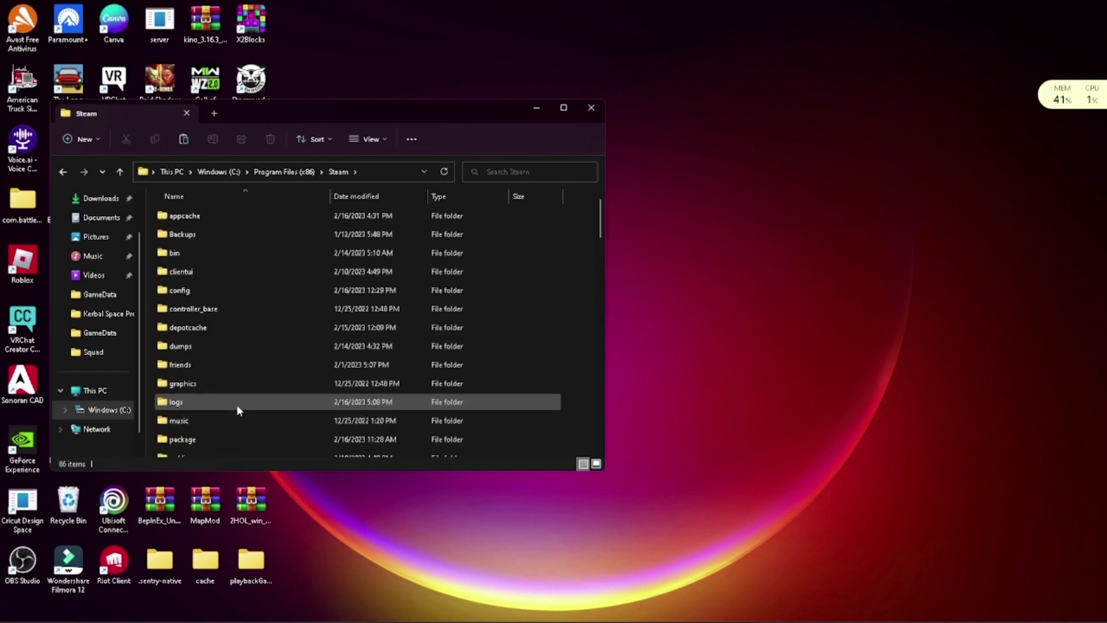
pyautogui.scroll(-1, 252, 394)
pyautogui.scroll(-1, 252, 380)
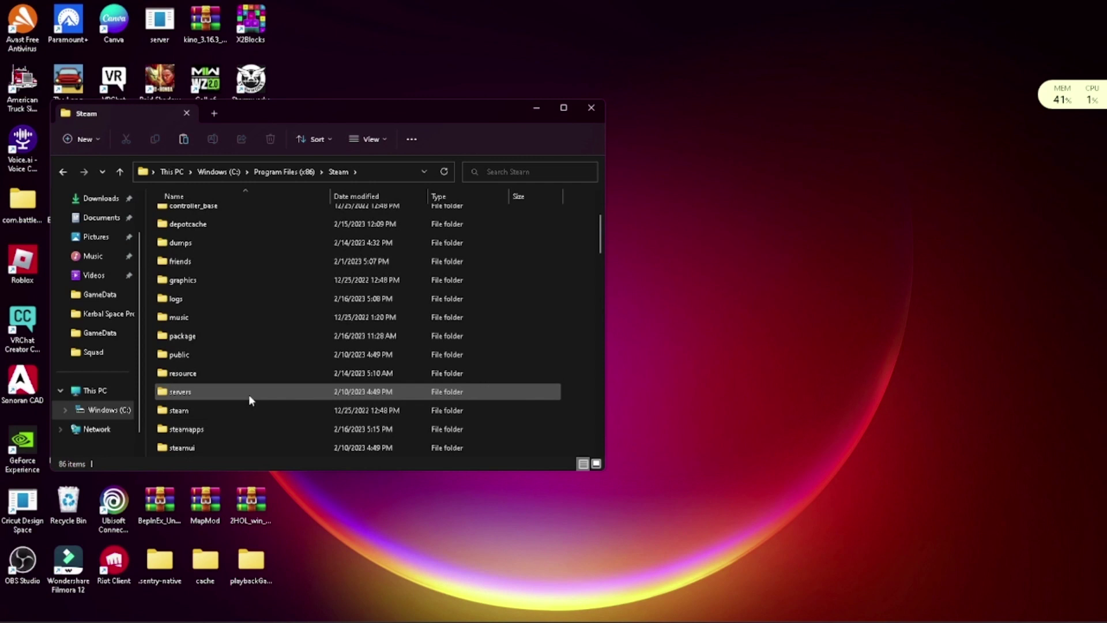
pyautogui.doubleClick(248, 425)
pyautogui.doubleClick(231, 216)
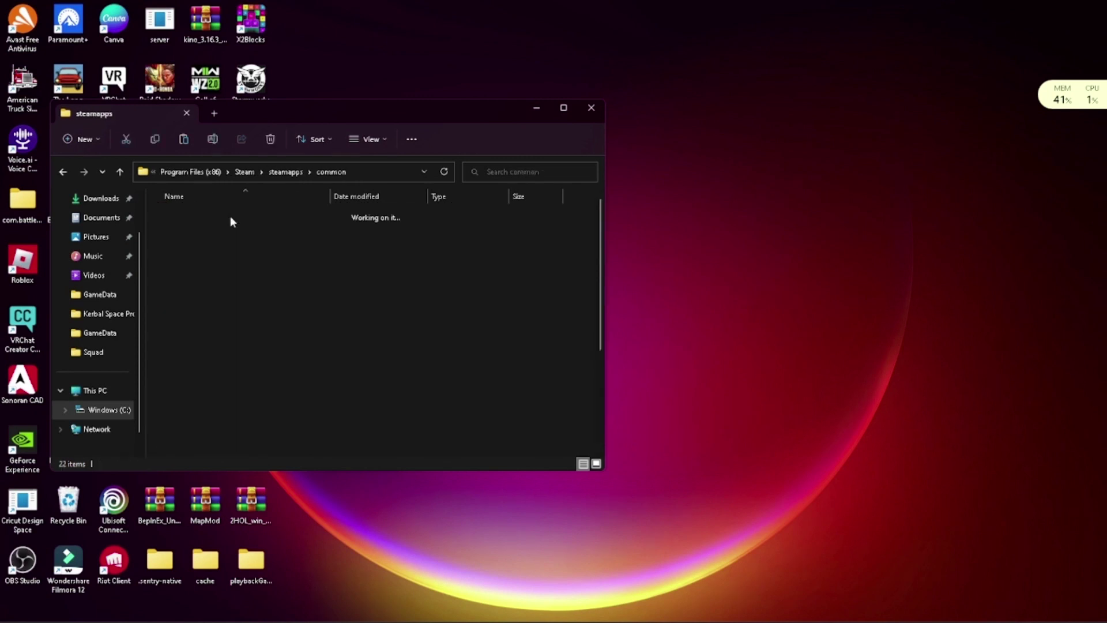
pyautogui.doubleClick(235, 385)
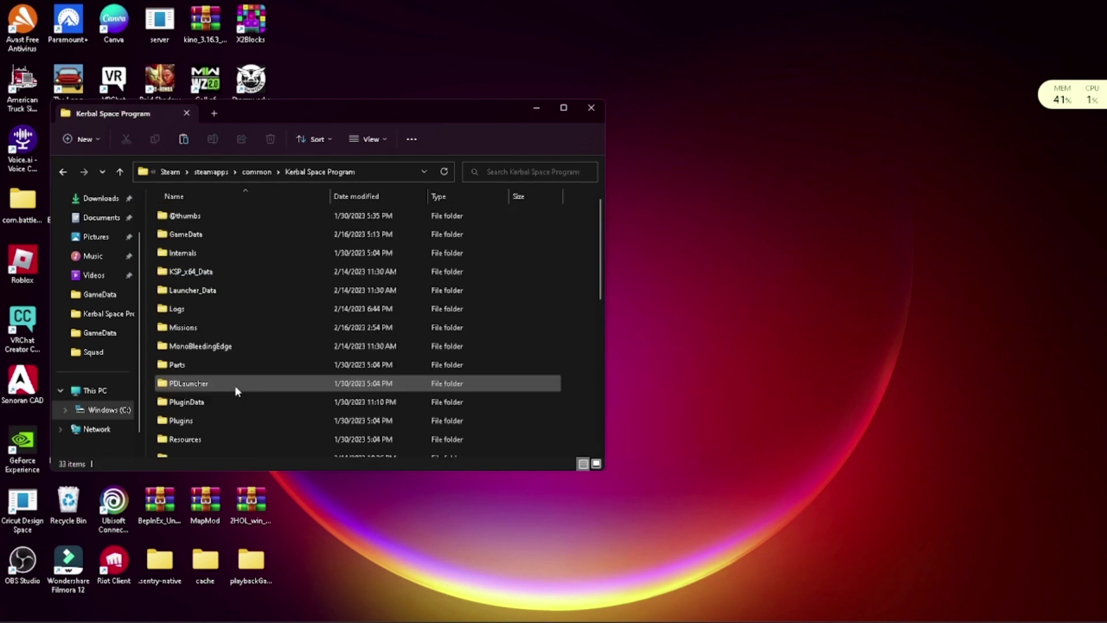
# Open GameData, move the window right, and delete both ModuleManagerWatchDog items.
pyautogui.doubleClick(229, 233)
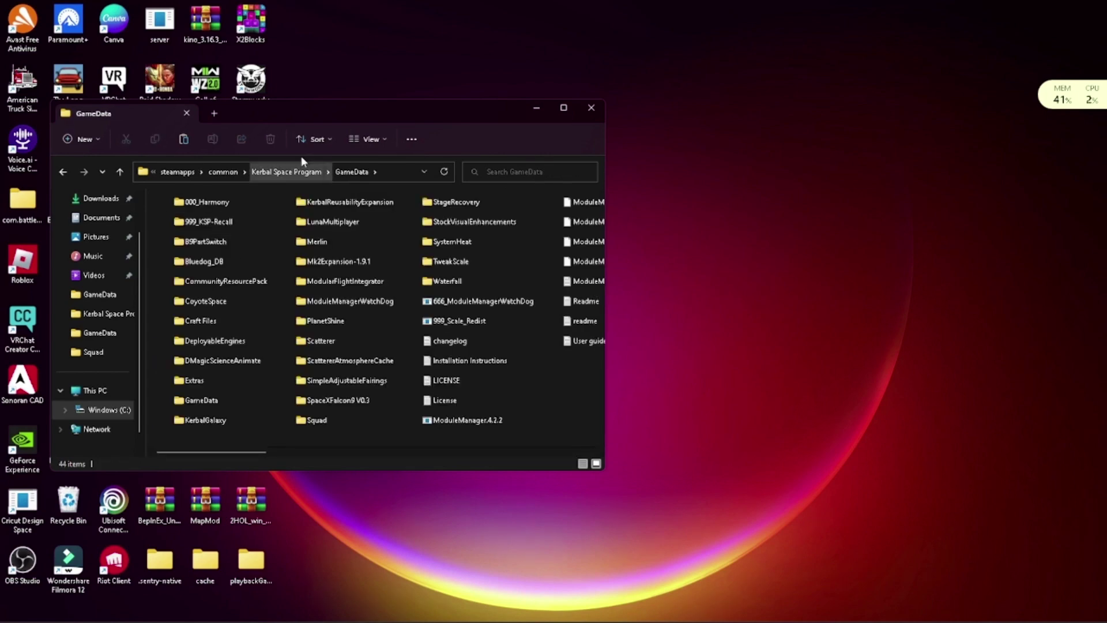
pyautogui.moveTo(386, 106); pyautogui.dragTo(706, 108)
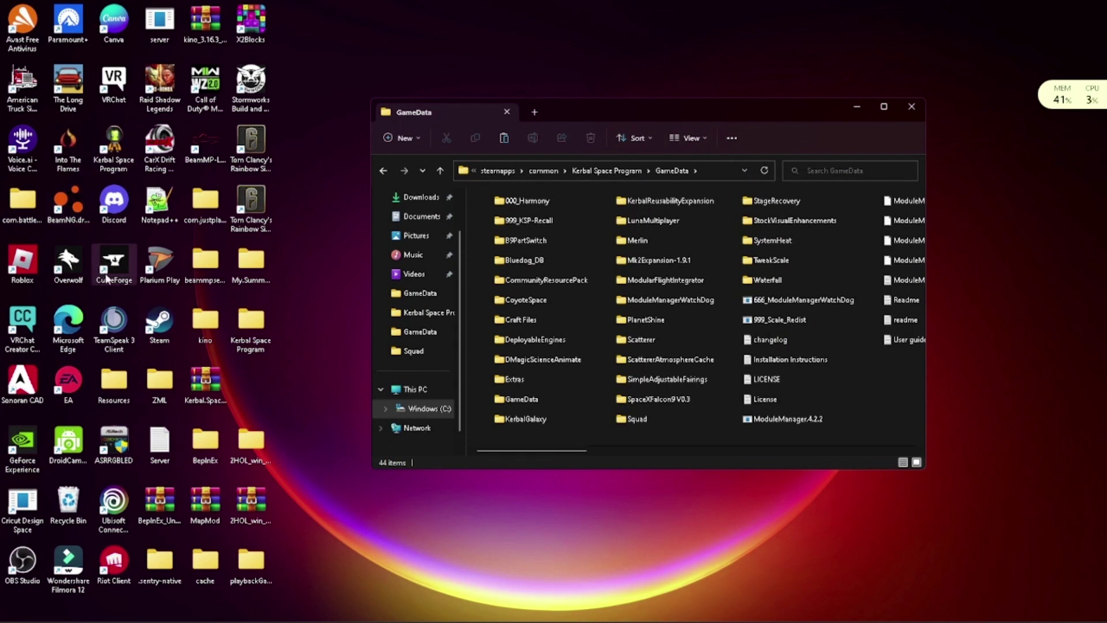
pyautogui.moveTo(544, 451)
pyautogui.mouseDown()
pyautogui.moveTo(719, 449)
pyautogui.moveTo(625, 453)
pyautogui.mouseUp()
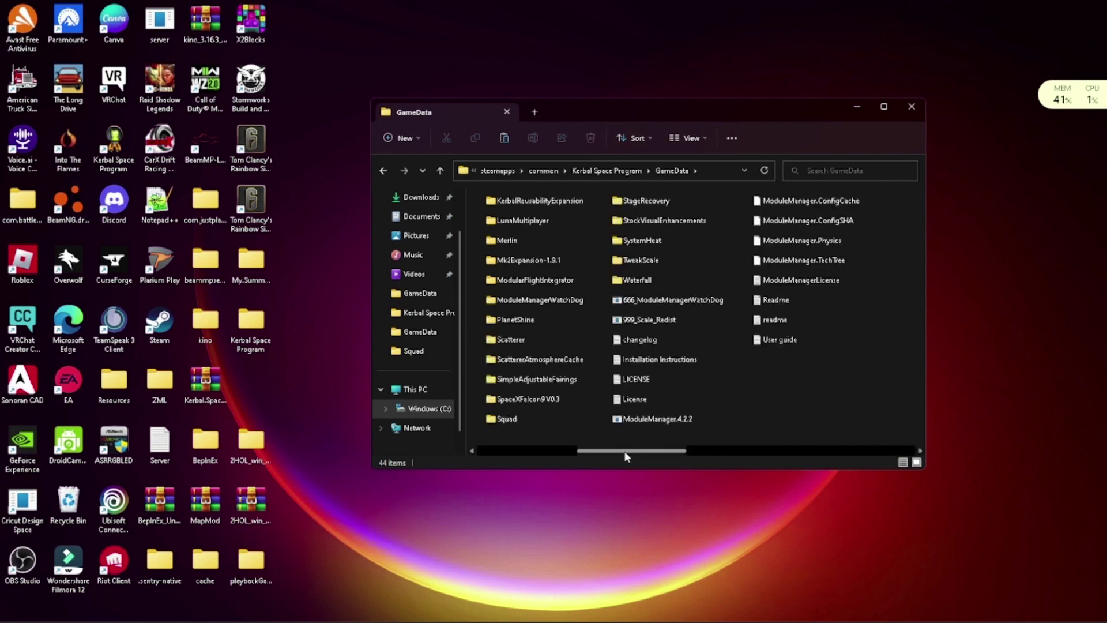
pyautogui.click(697, 303)
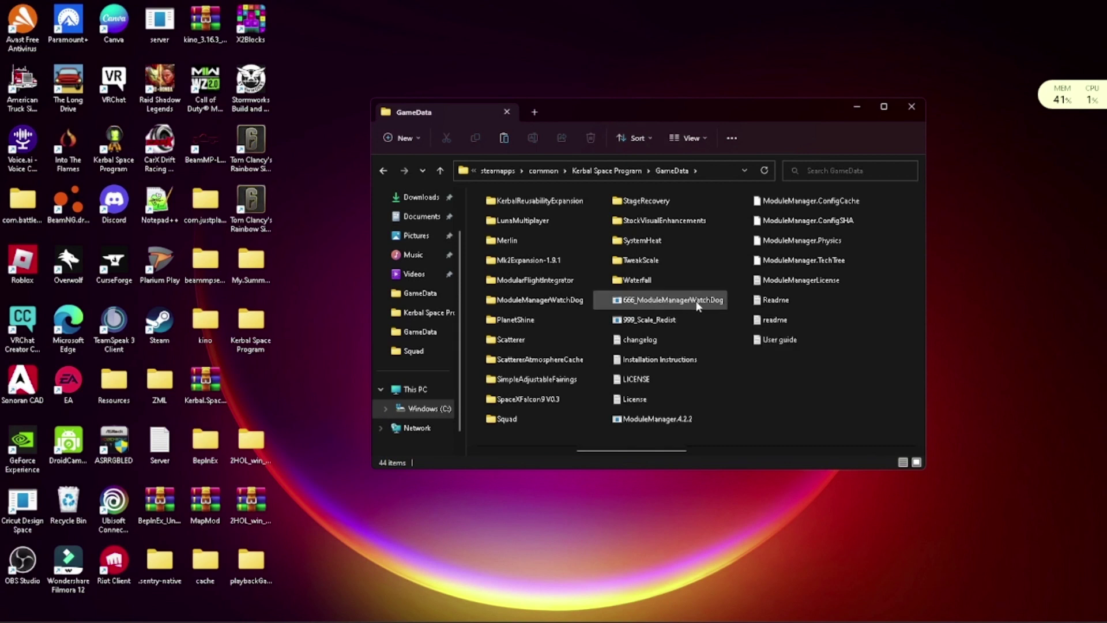
pyautogui.rightClick(707, 303)
pyautogui.click(792, 316)
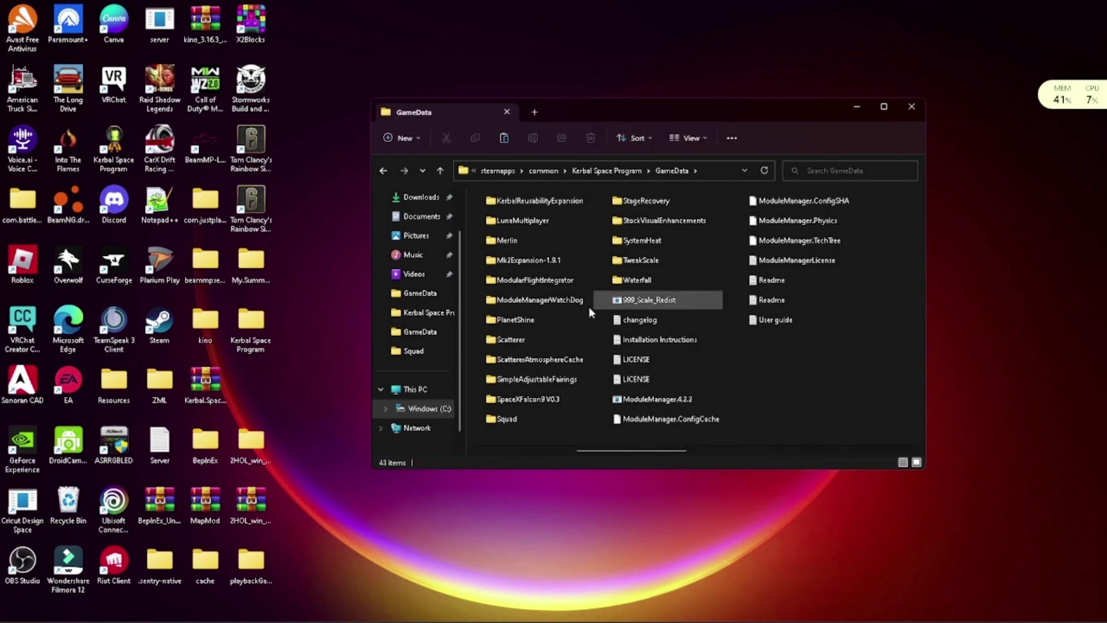
pyautogui.rightClick(572, 304)
pyautogui.click(701, 321)
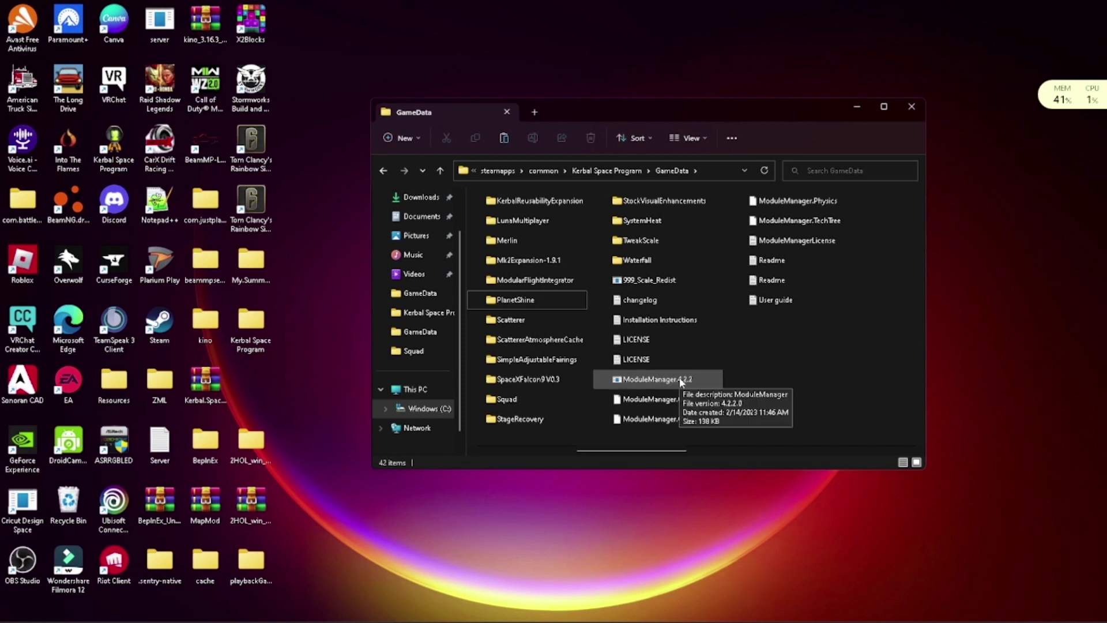
# In a new Edge window, search 'module manager ksp' and open the Kerbal forum topic.
pyautogui.click(573, 608)
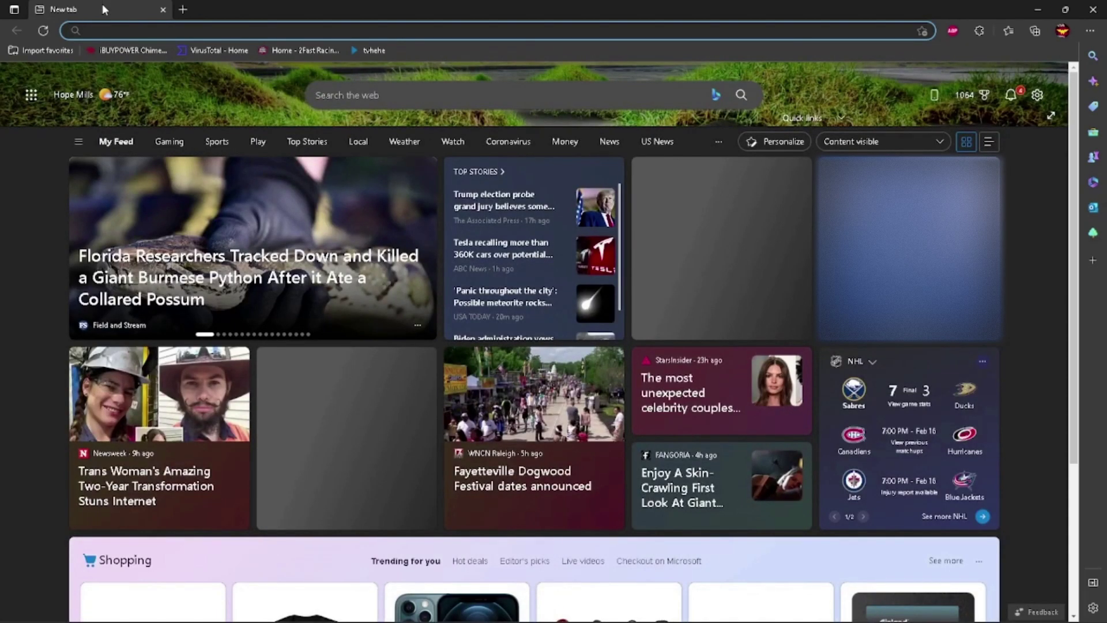
pyautogui.write('Mo')
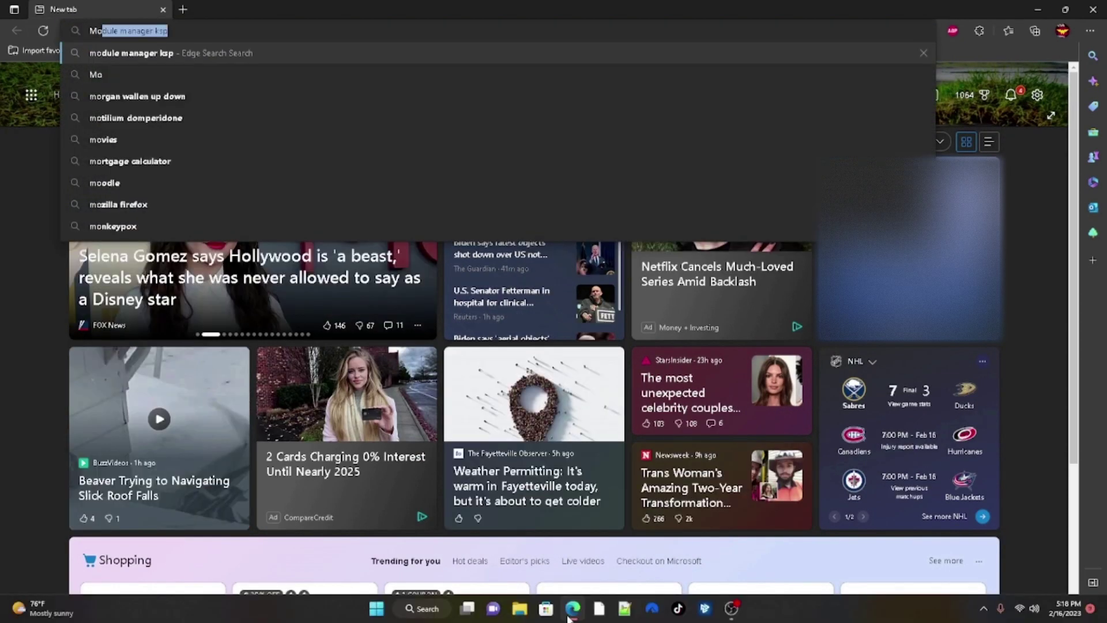
pyautogui.click(186, 49)
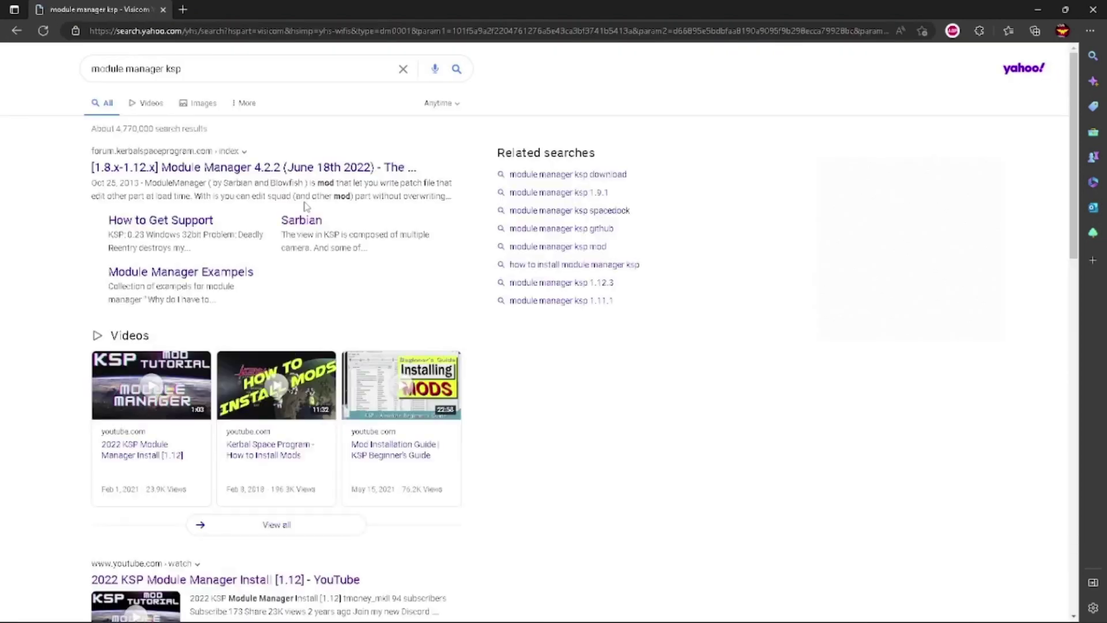
pyautogui.click(254, 166)
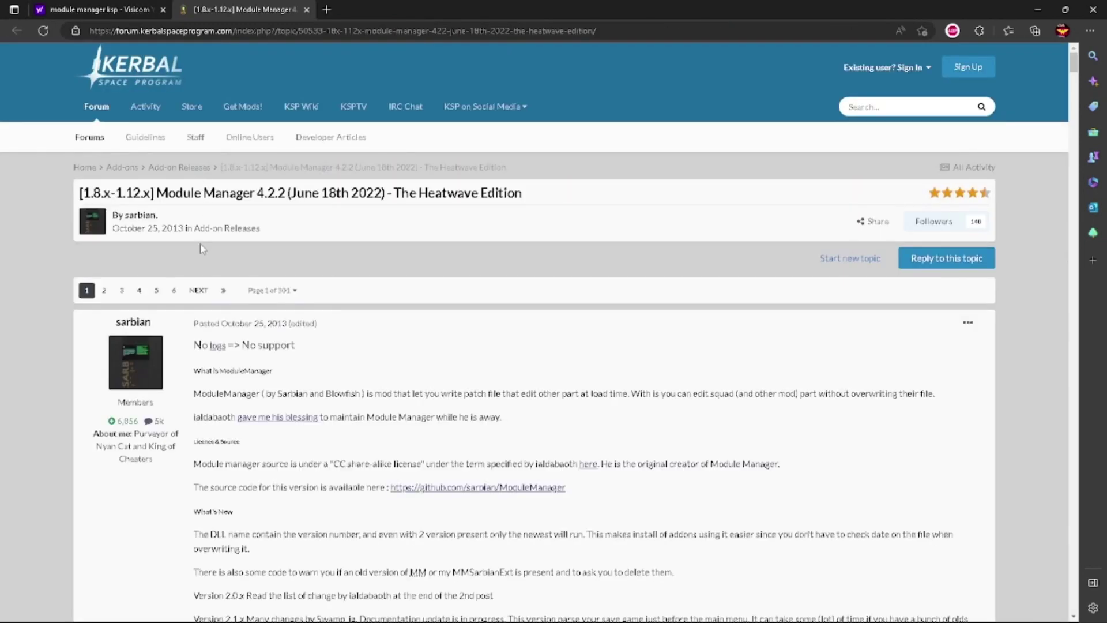
pyautogui.scroll(-5, 201, 248)
pyautogui.scroll(-5, 200, 235)
pyautogui.scroll(-5, 199, 221)
pyautogui.scroll(-5, 209, 227)
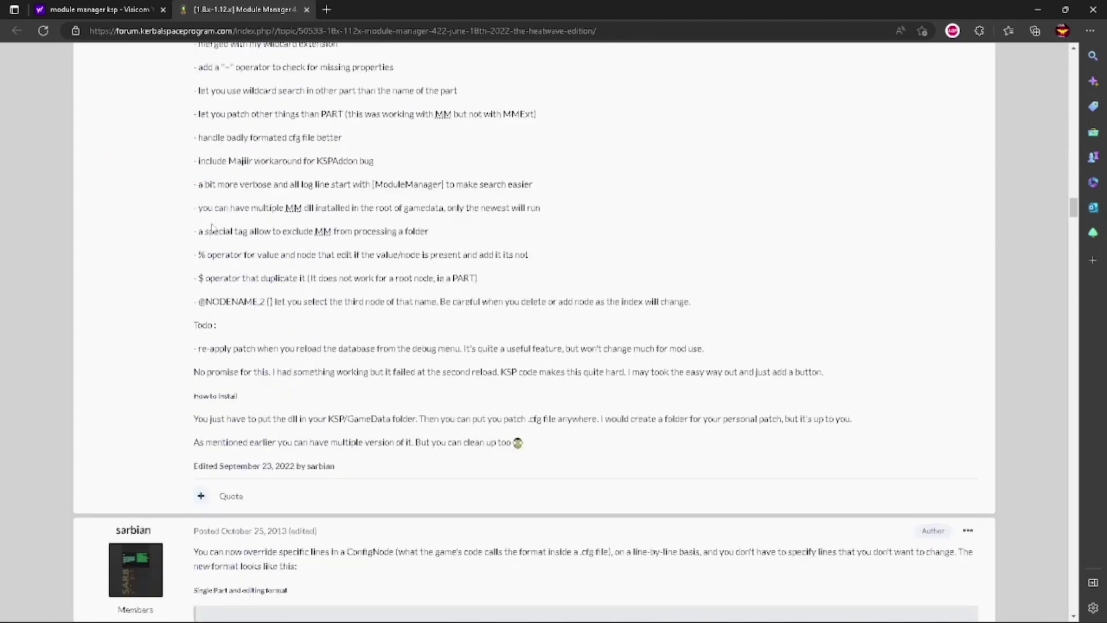
pyautogui.scroll(5, 210, 228)
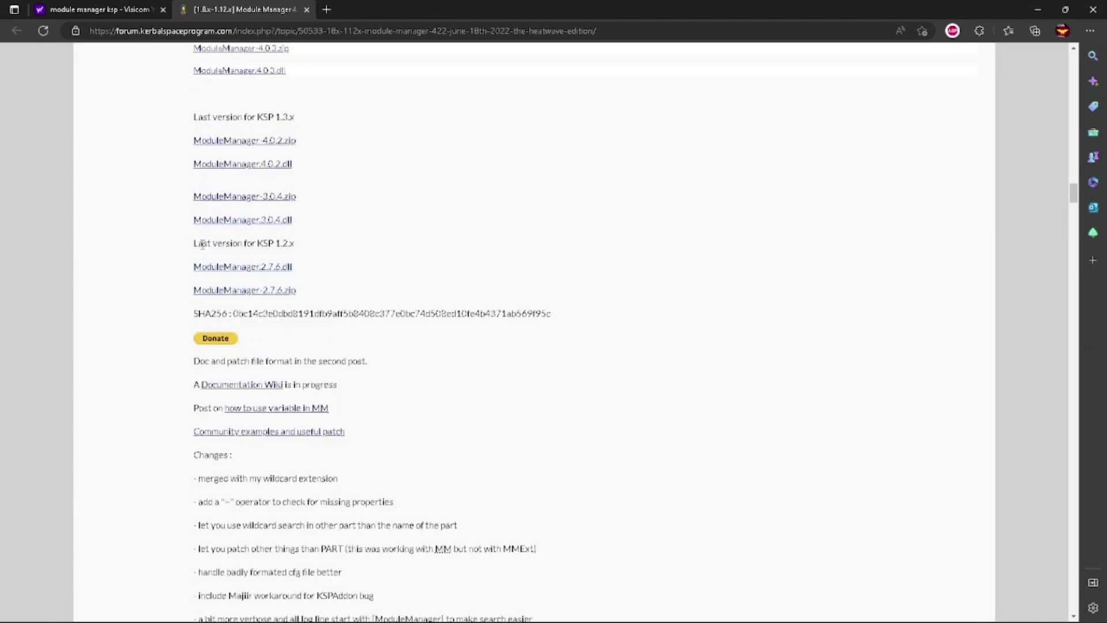
# Look up the ModuleManager.2.7.6.dll text, close the search panel, and minimize GameData.
pyautogui.moveTo(200, 245); pyautogui.dragTo(324, 255)
pyautogui.click(353, 239)
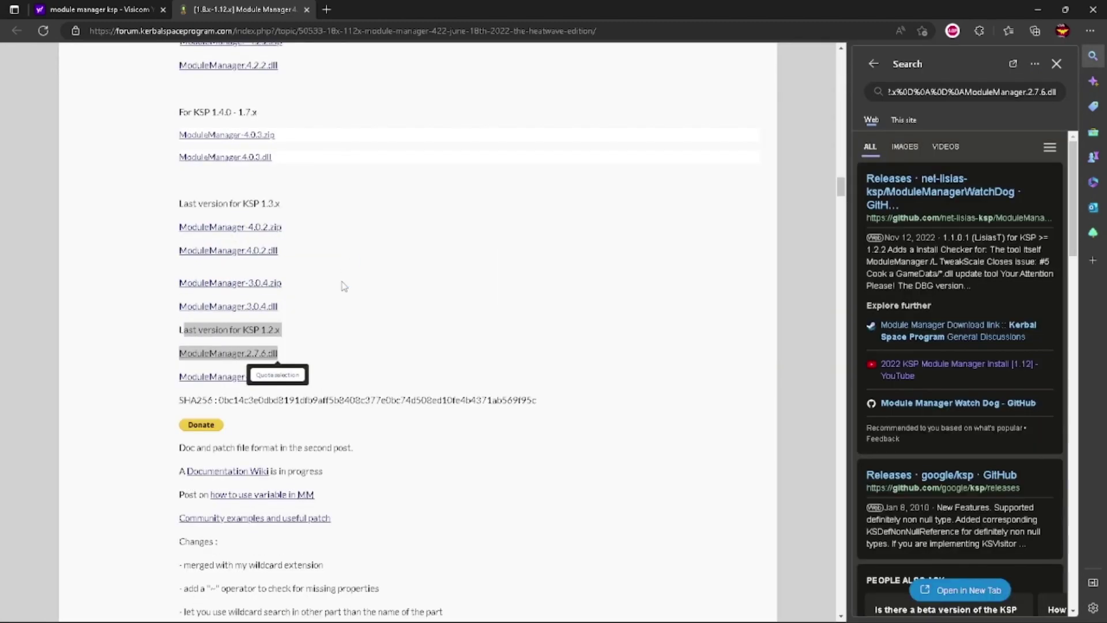
pyautogui.click(342, 287)
pyautogui.scroll(-1, 342, 286)
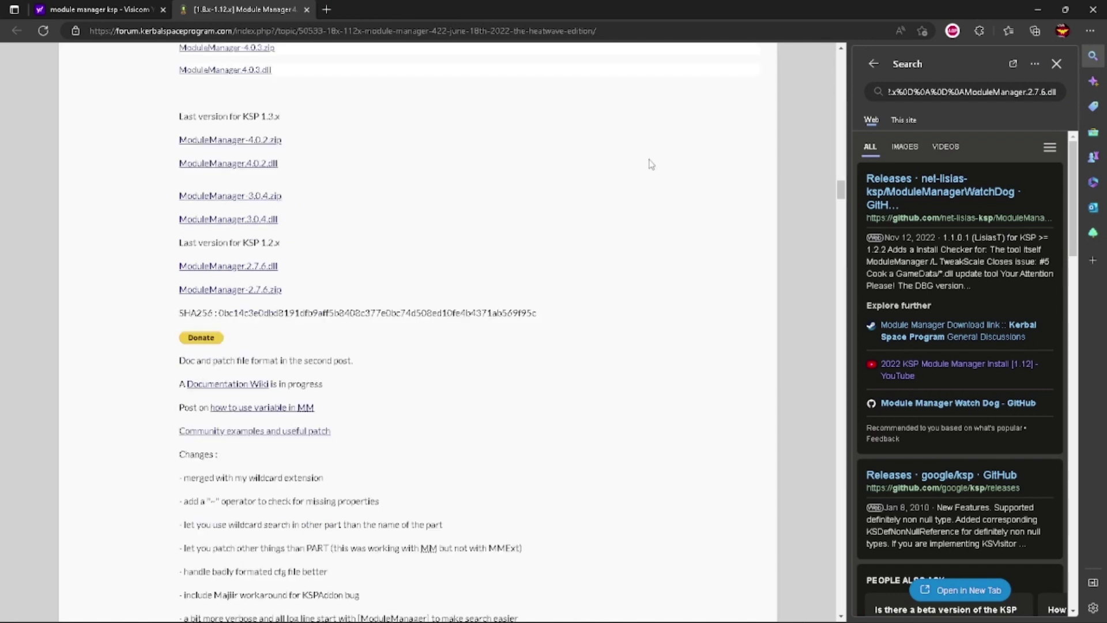
pyautogui.click(1059, 67)
pyautogui.hotkey('alt', 'Tab')
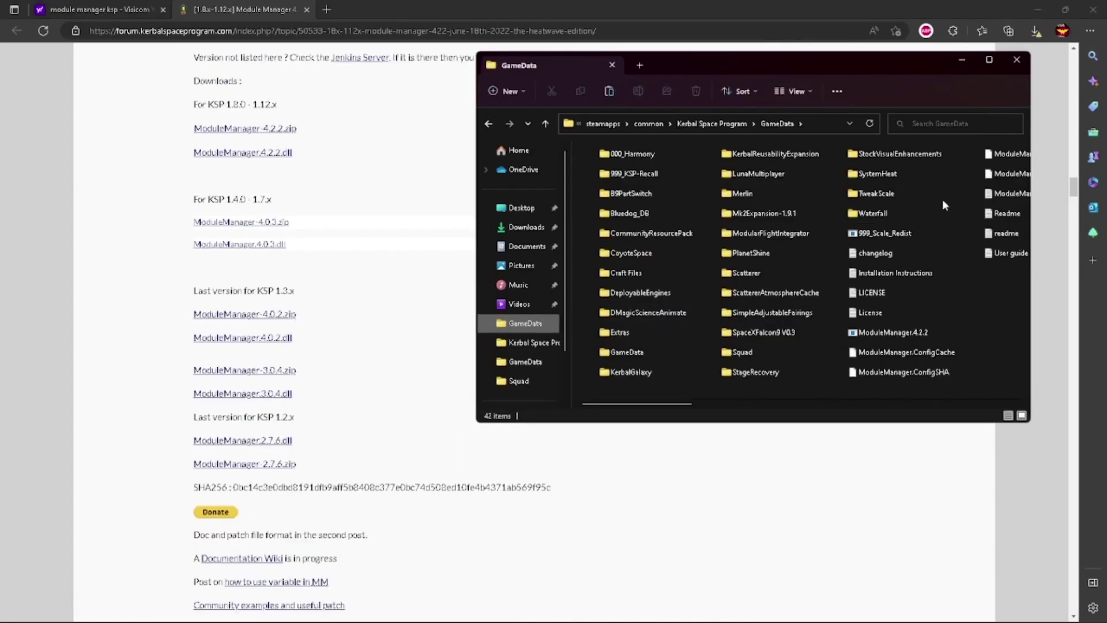
pyautogui.click(963, 61)
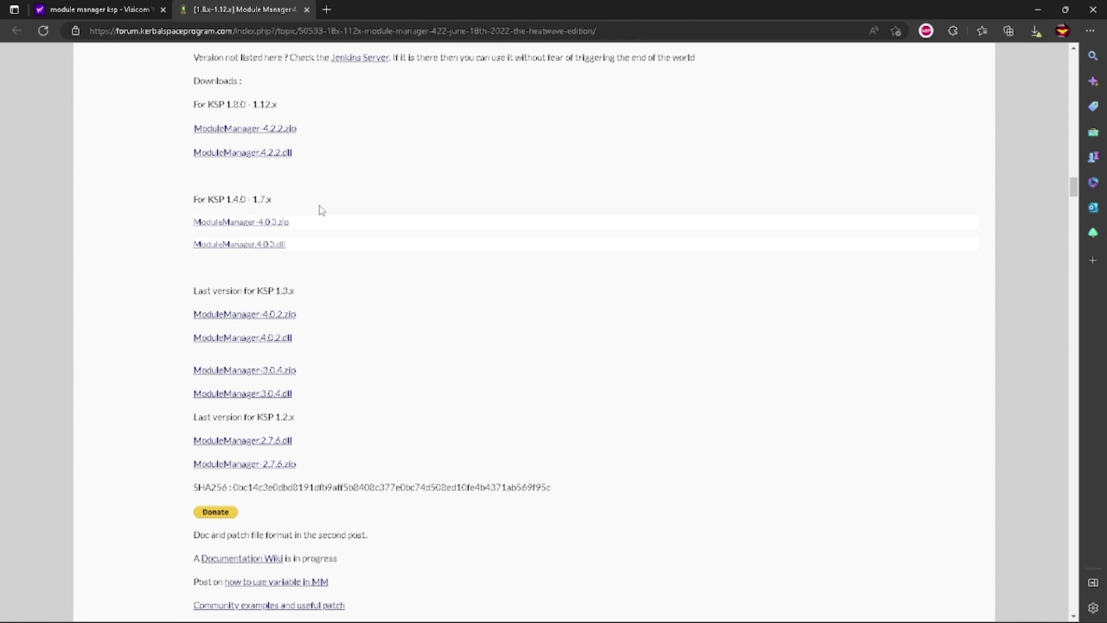
# Keep the blocked ModuleManager.4.2.2.dll download from the recent downloads list.
pyautogui.click(259, 155)
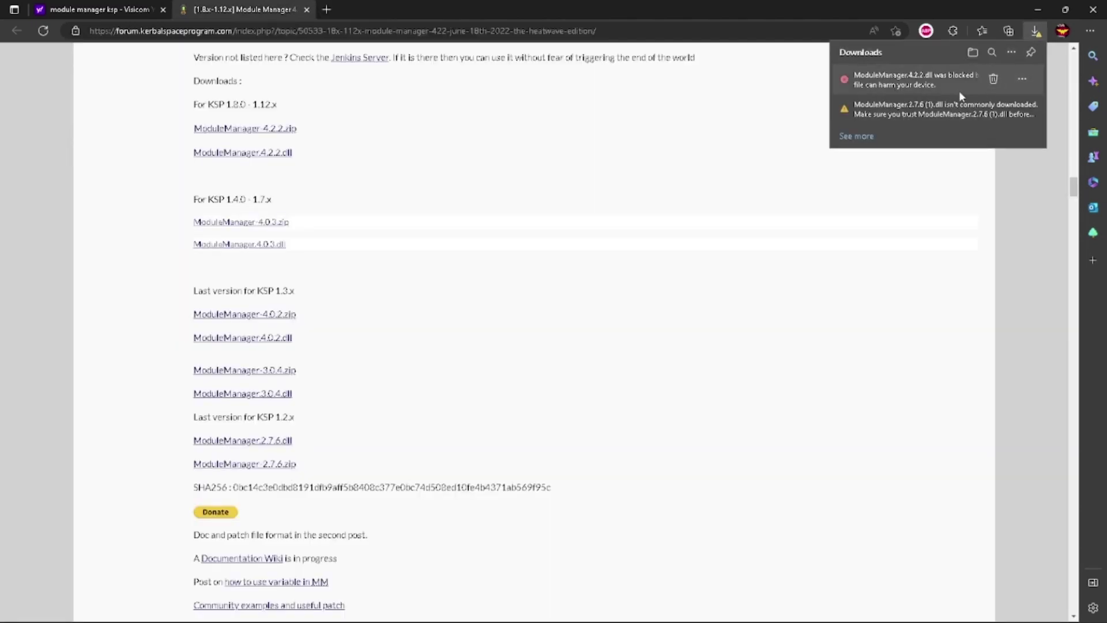
pyautogui.click(1022, 80)
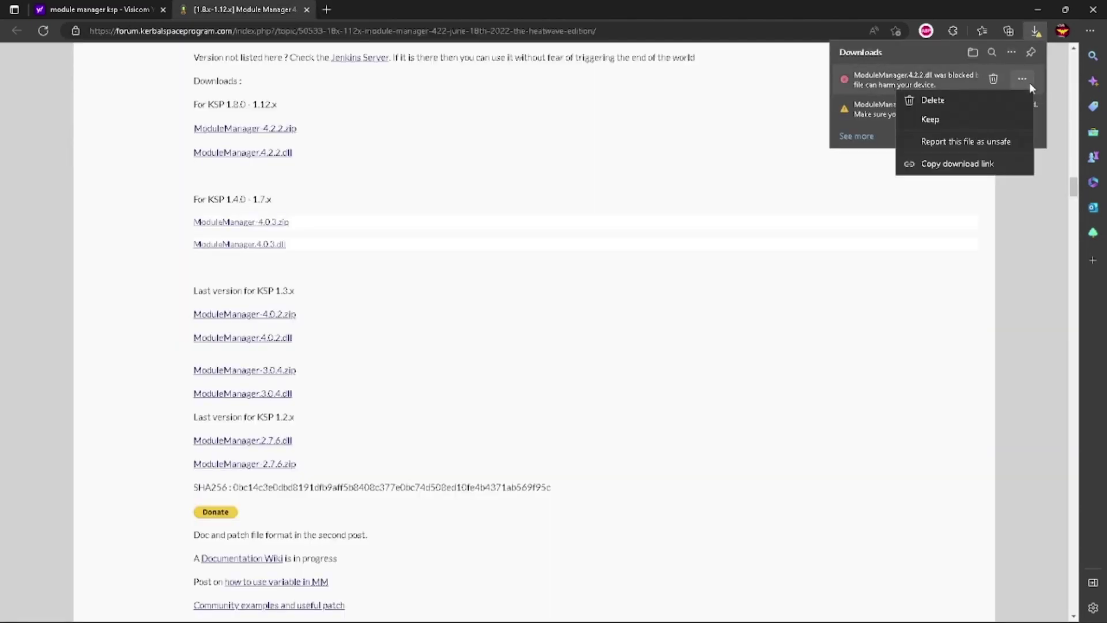
pyautogui.click(947, 119)
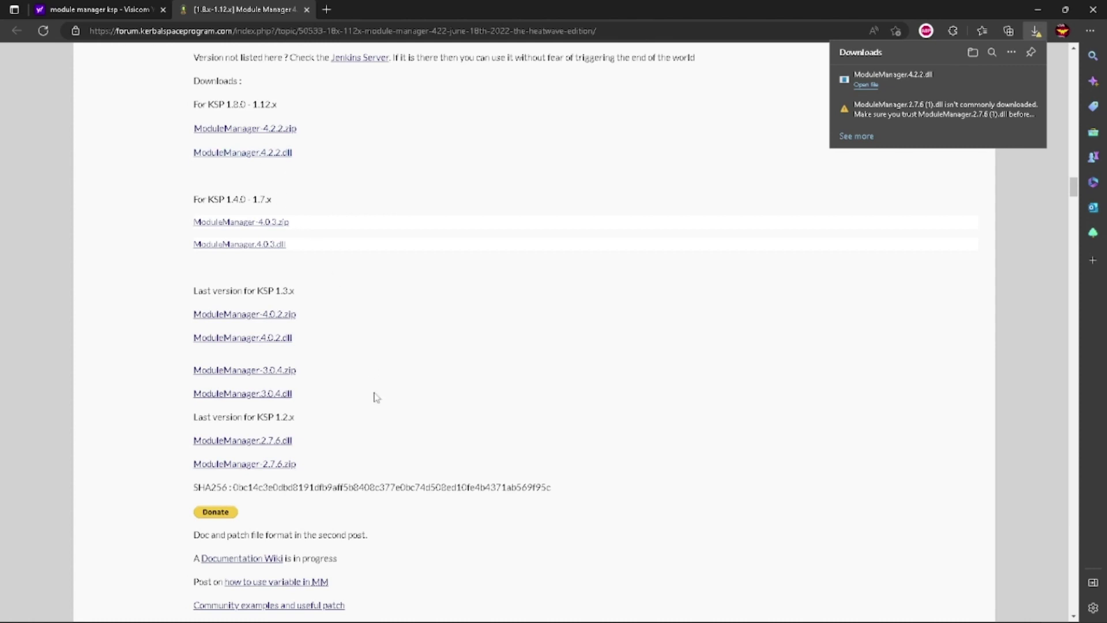
pyautogui.moveTo(917, 110)
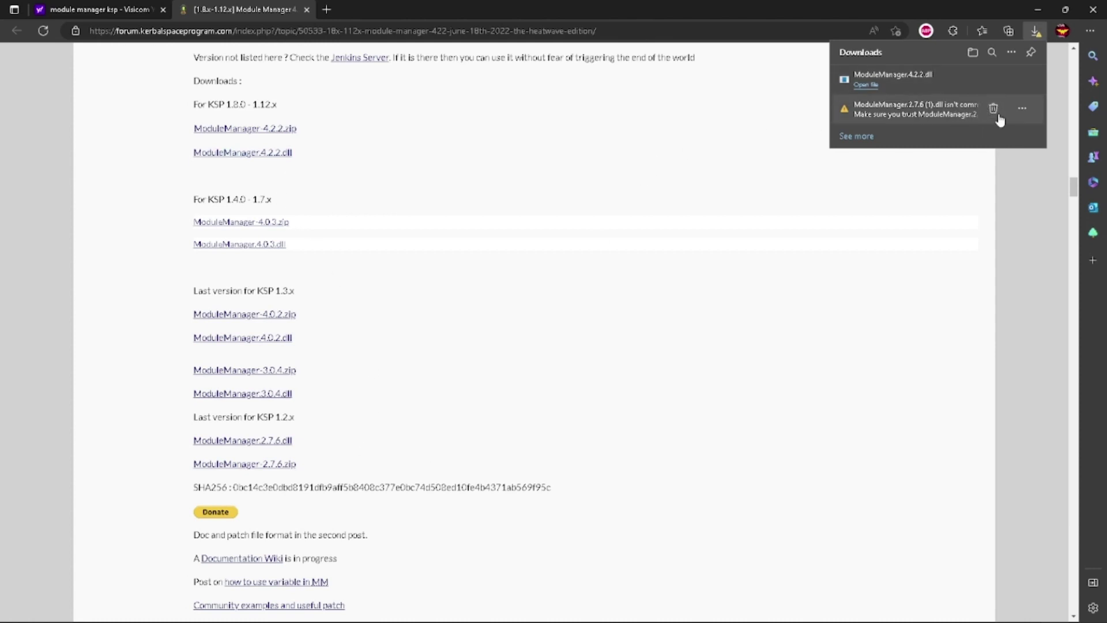
# Choose Keep anyway for the flagged ModuleManager.2.7.6 (1).dll download.
pyautogui.click(1021, 110)
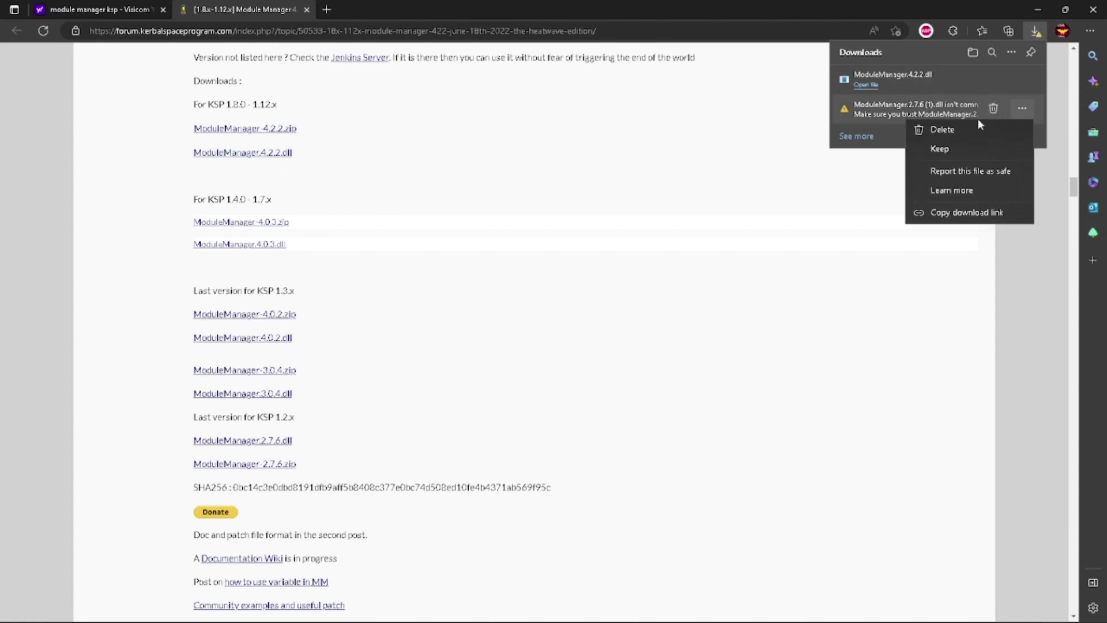
pyautogui.click(958, 148)
pyautogui.click(915, 226)
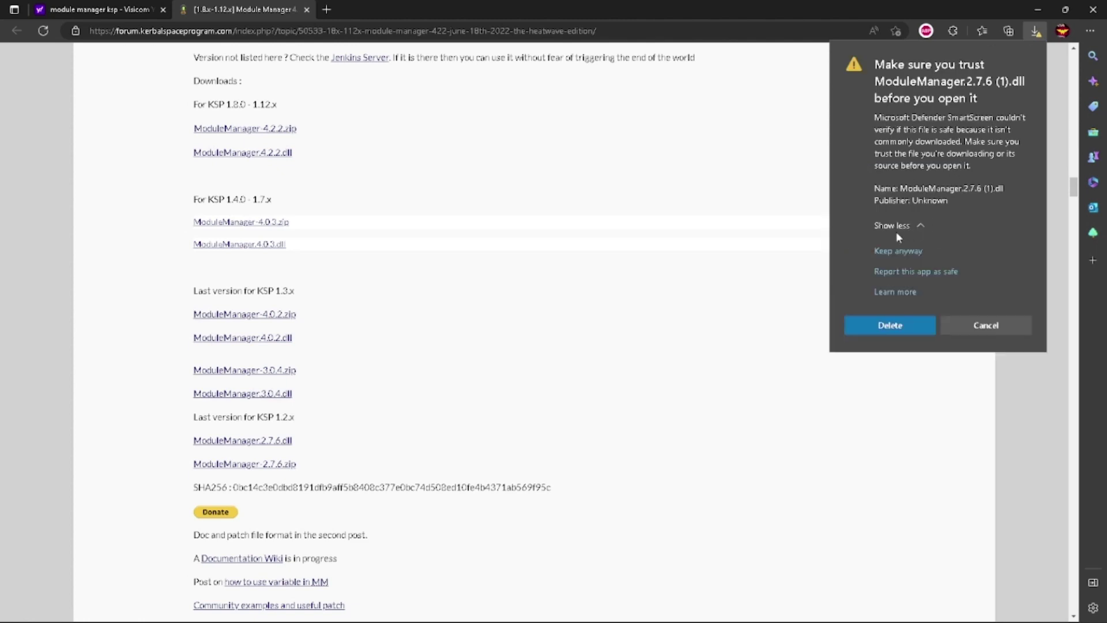
pyautogui.click(913, 253)
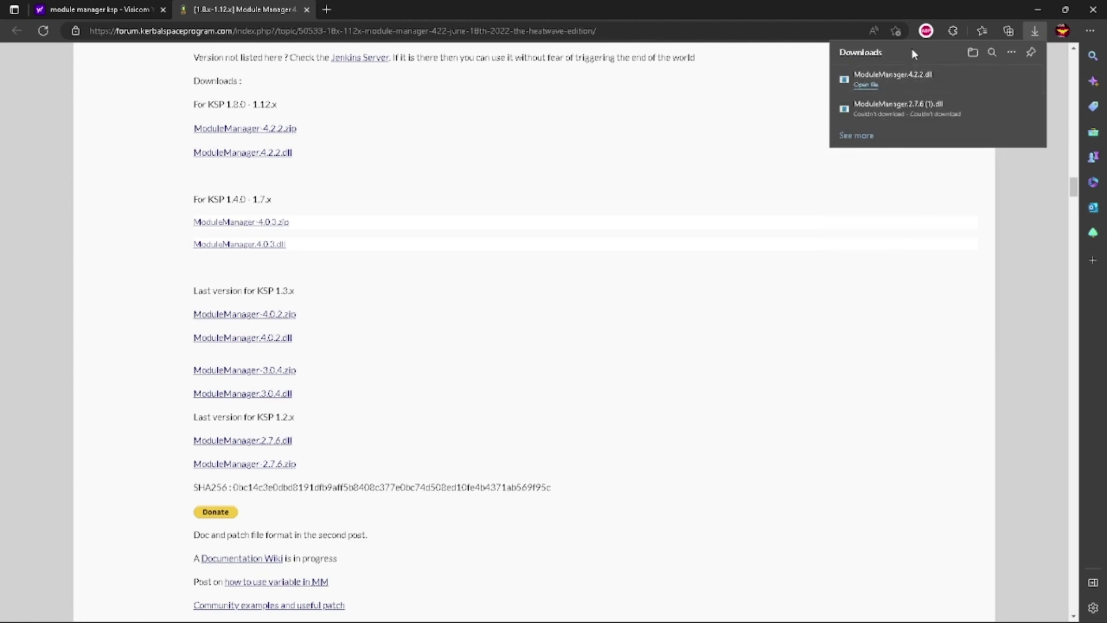
# Drag ModuleManager.4.2.2.dll from Downloads into the GameData window, then close Downloads.
pyautogui.click(989, 80)
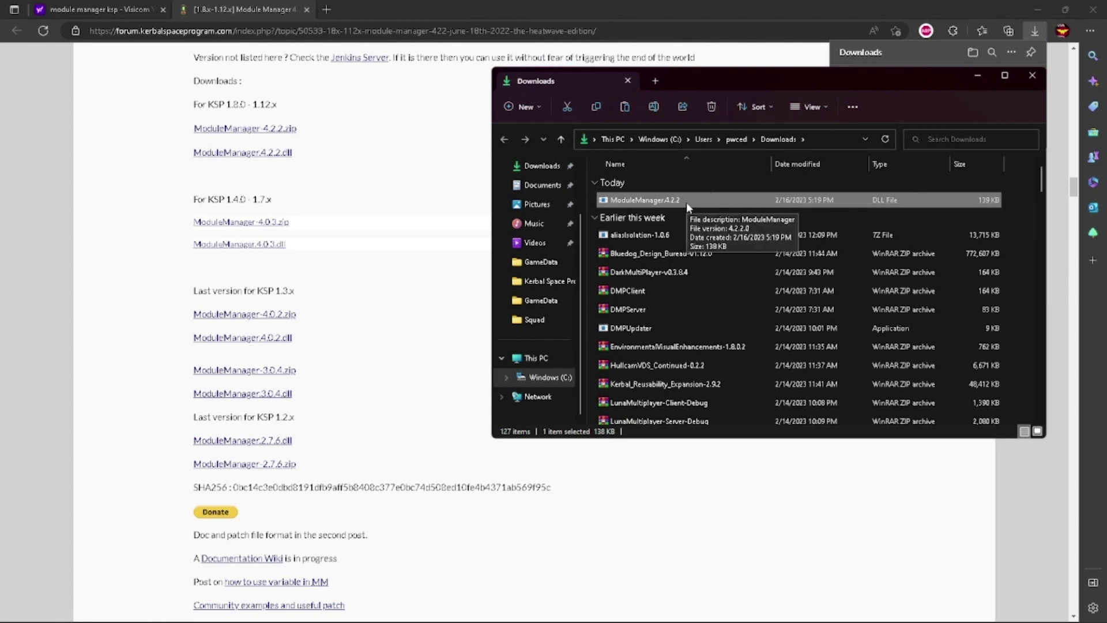
pyautogui.moveTo(520, 609)
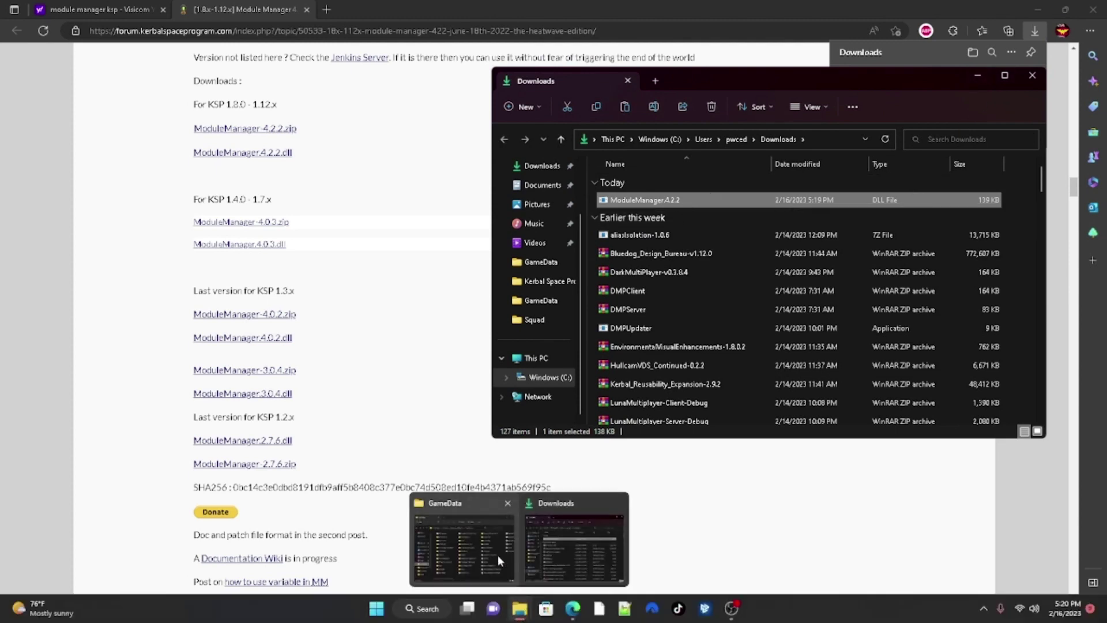
pyautogui.click(460, 552)
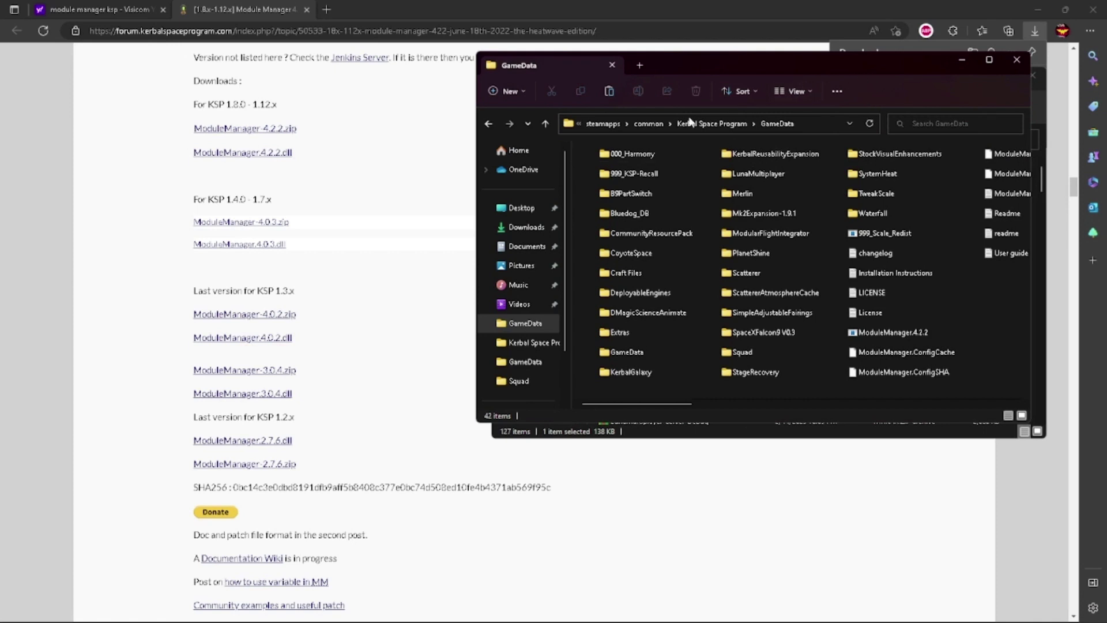
pyautogui.moveTo(859, 56); pyautogui.dragTo(420, 165)
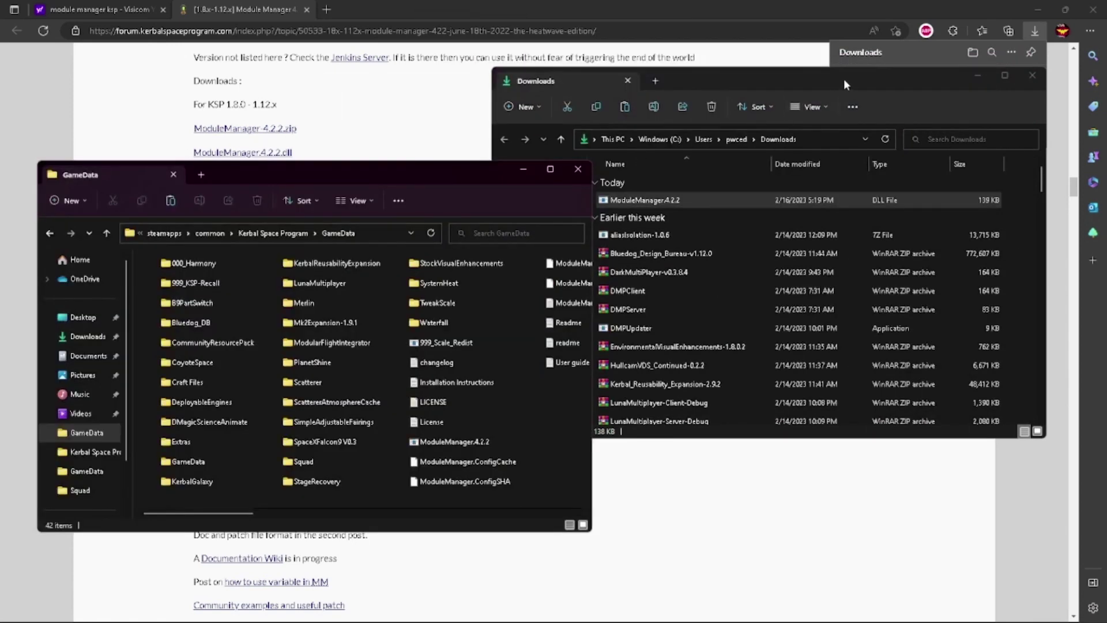
pyautogui.click(844, 79)
pyautogui.moveTo(705, 201)
pyautogui.mouseDown()
pyautogui.moveTo(338, 461)
pyautogui.moveTo(461, 446)
pyautogui.moveTo(937, 183)
pyautogui.mouseUp()
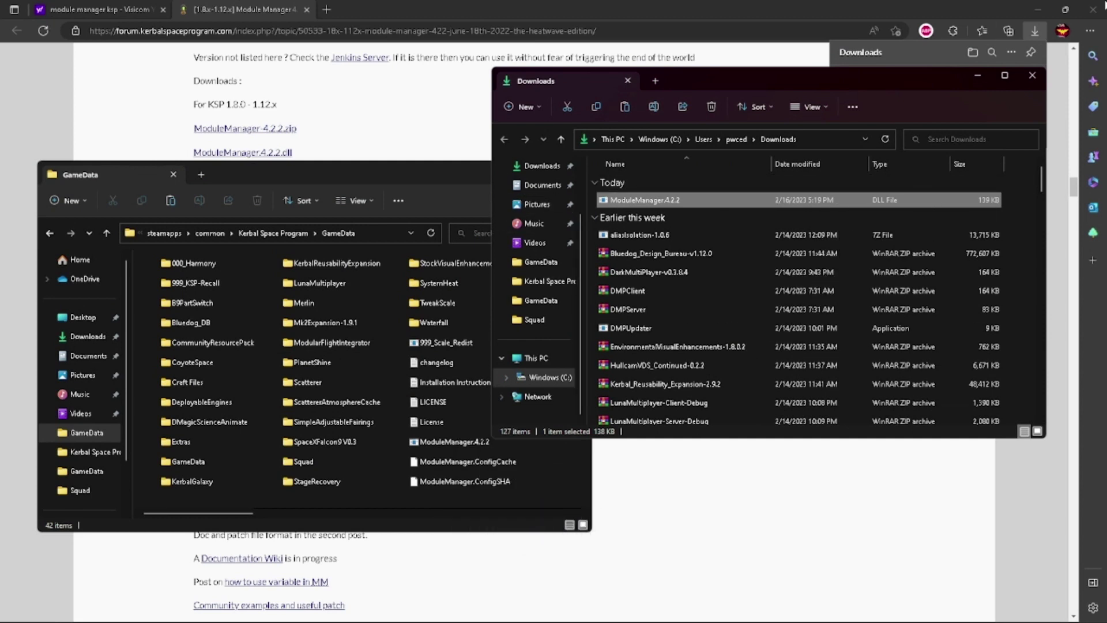
pyautogui.click(1032, 75)
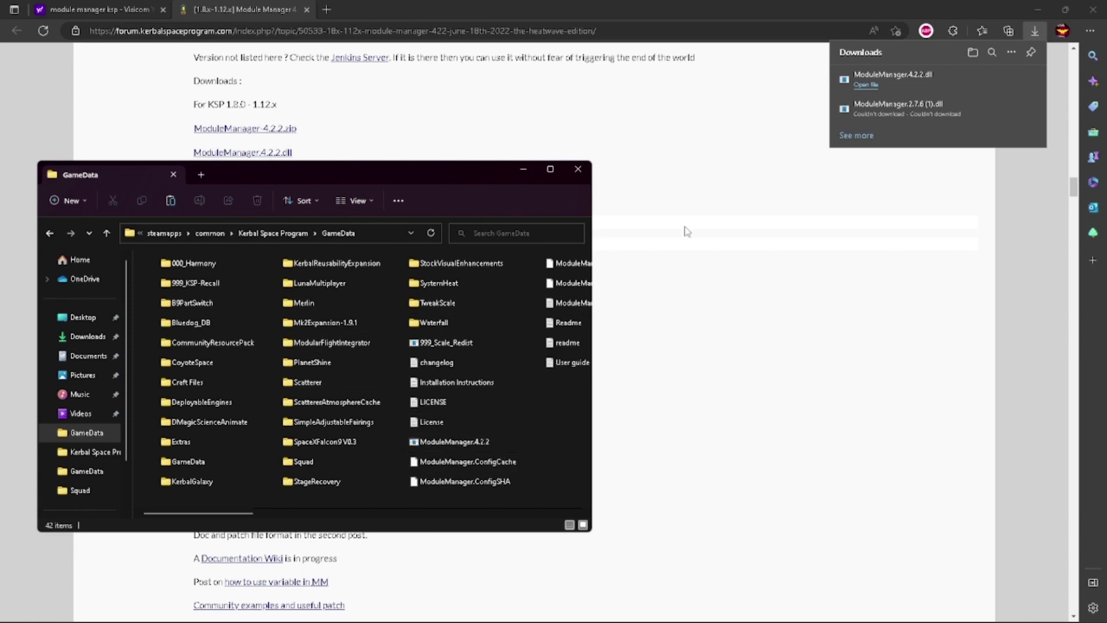
# Minimize Edge and the GameData window, then launch Kerbal Space Program from its desktop shortcut.
pyautogui.click(1043, 7)
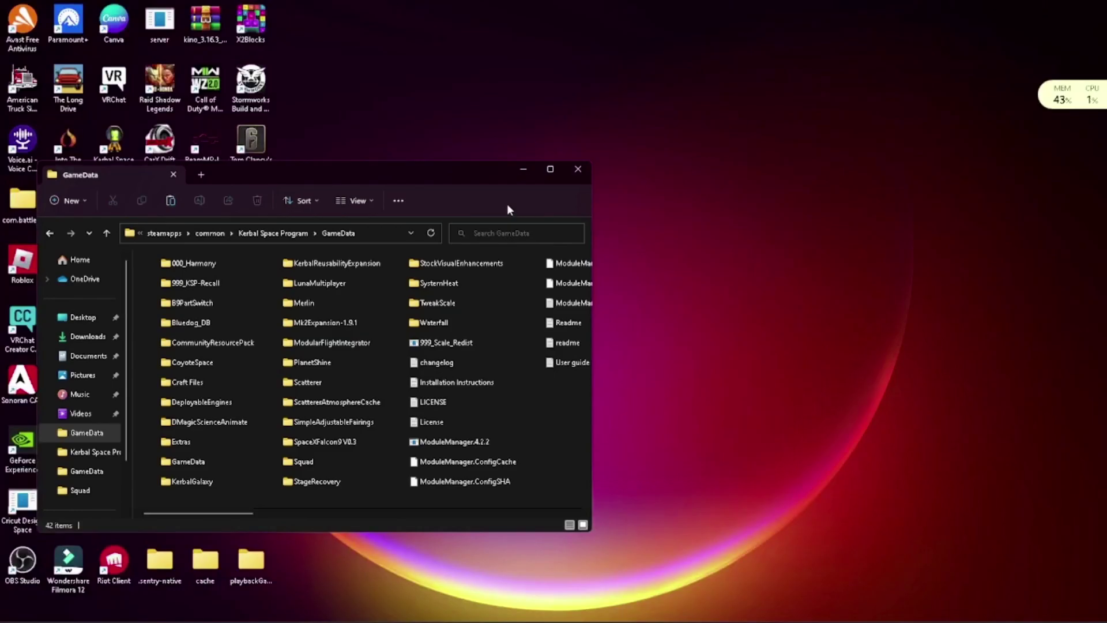
pyautogui.click(523, 169)
pyautogui.doubleClick(113, 150)
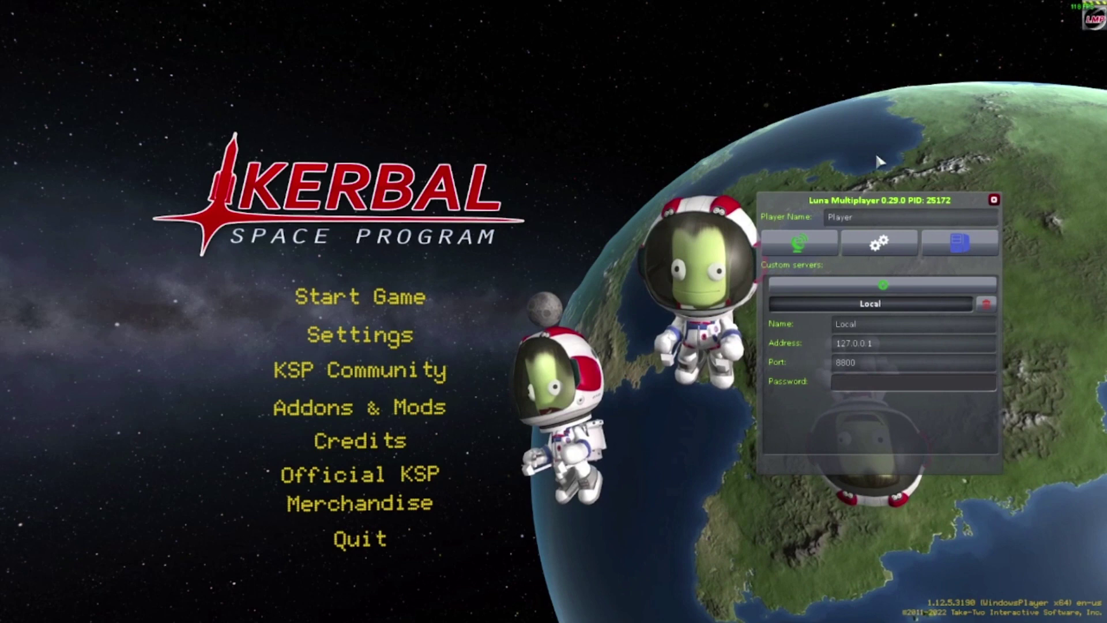
# Nudge the Luna Multiplayer window up slightly and choose Start Game.
pyautogui.moveTo(833, 198); pyautogui.dragTo(840, 183)
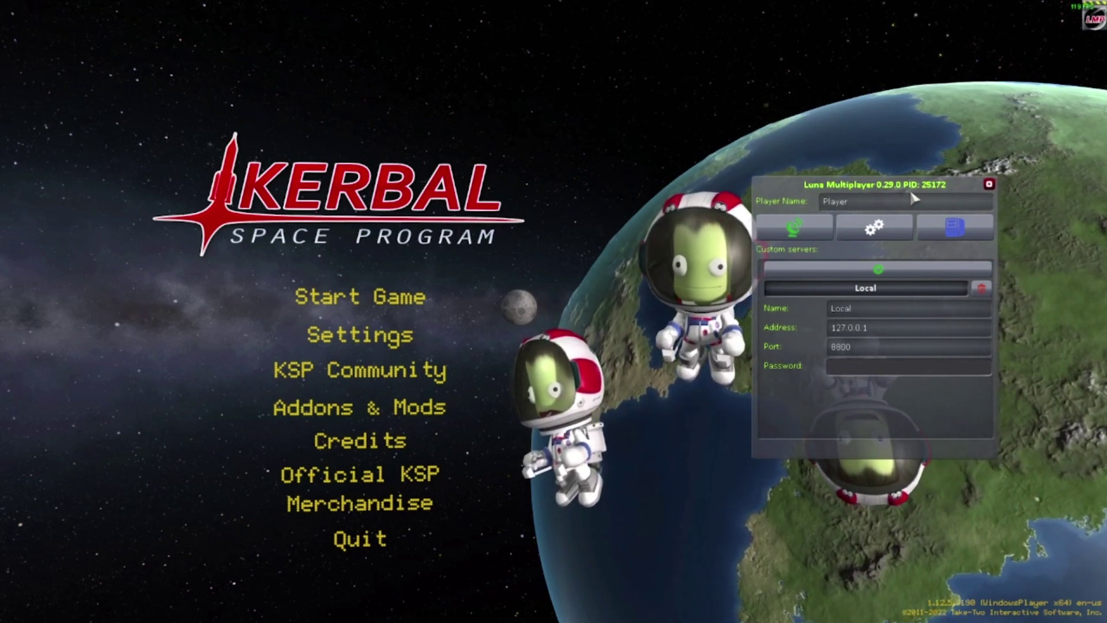
pyautogui.click(339, 297)
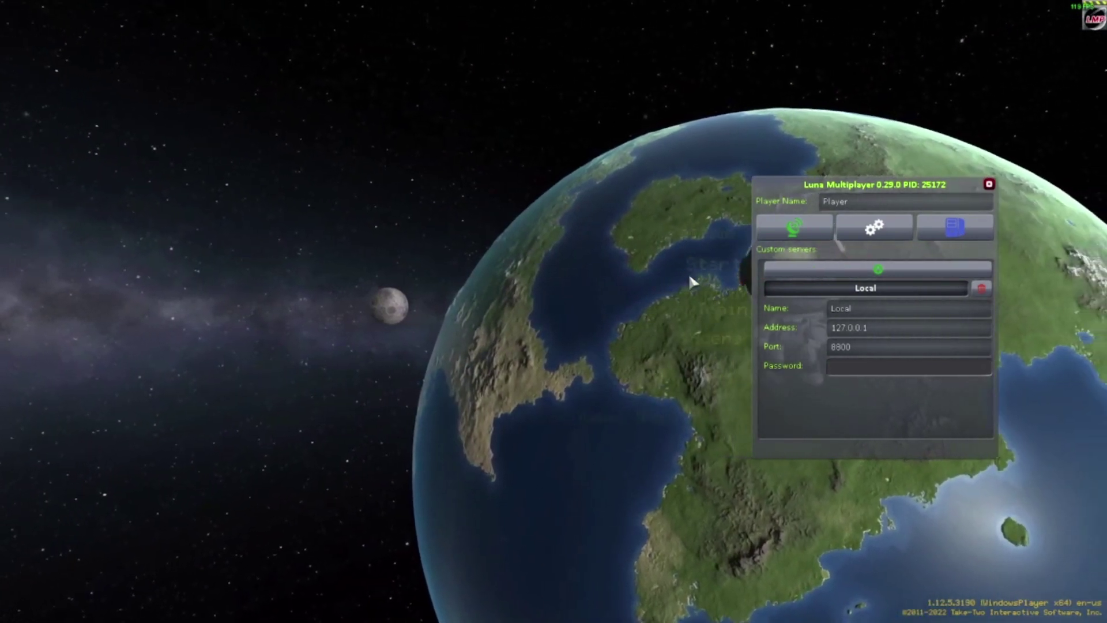
# Continue the saved game and tilt the Space Center view toward the horizon.
pyautogui.click(489, 221)
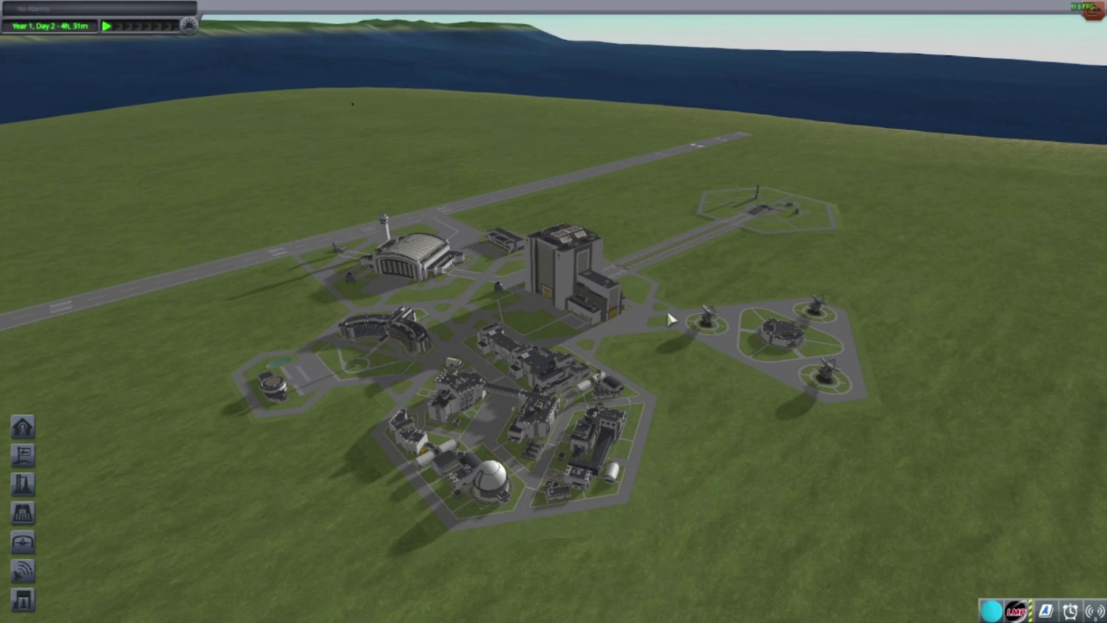
pyautogui.scroll(-3, 668, 309)
pyautogui.moveTo(613, 188); pyautogui.dragTo(304, 79)
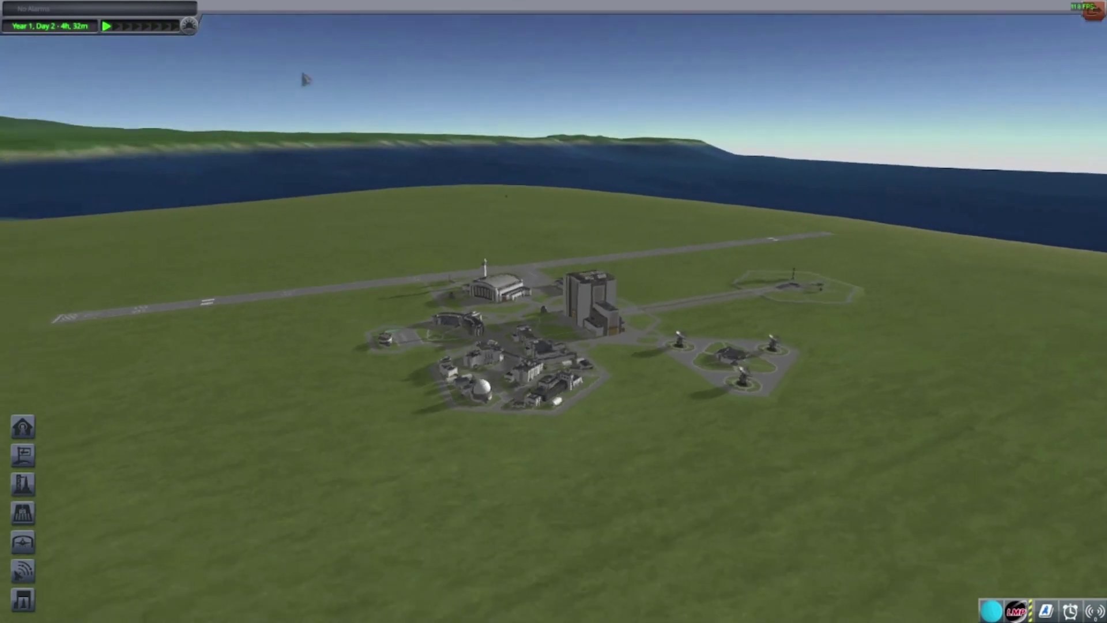
pyautogui.scroll(2, 449, 217)
pyautogui.scroll(2, 604, 354)
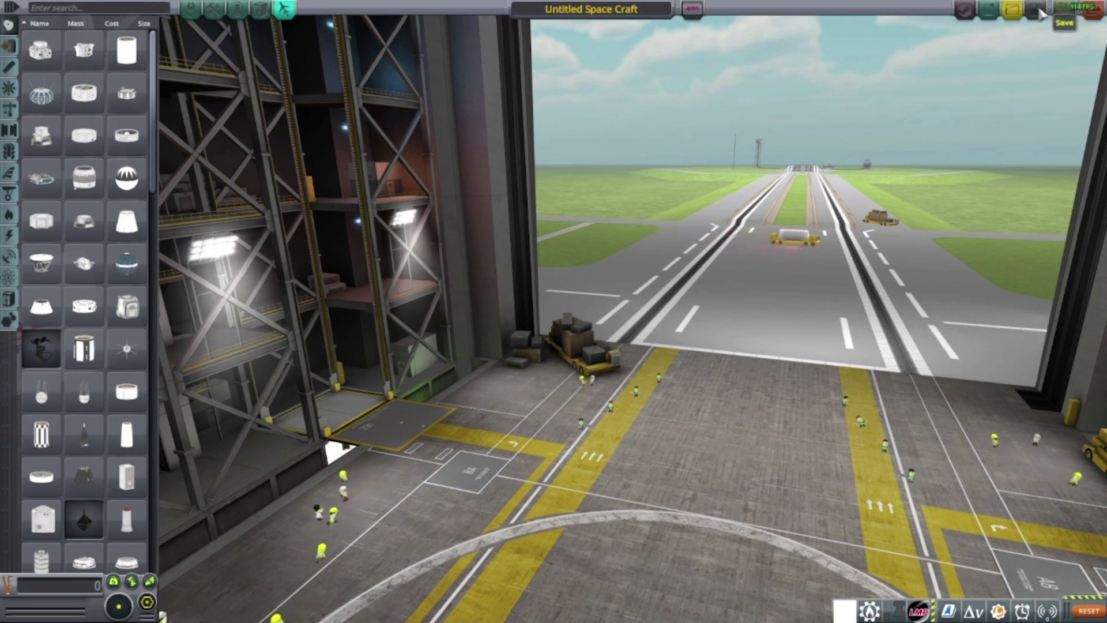
# Load the saved craft 'I guess to the moon' from the craft list.
pyautogui.click(1012, 11)
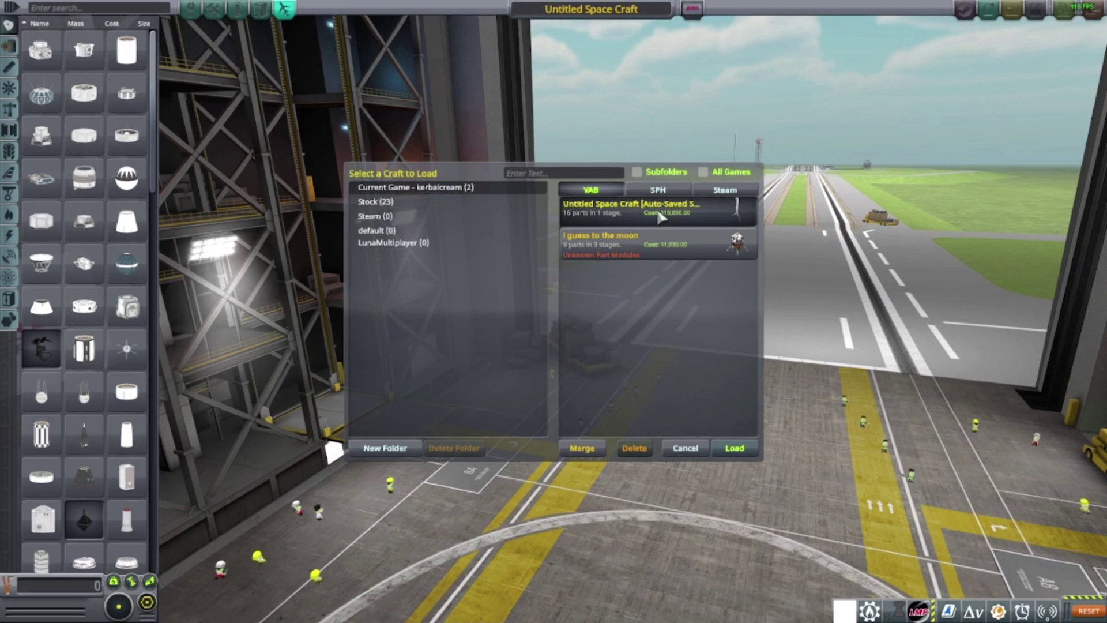
pyautogui.doubleClick(736, 243)
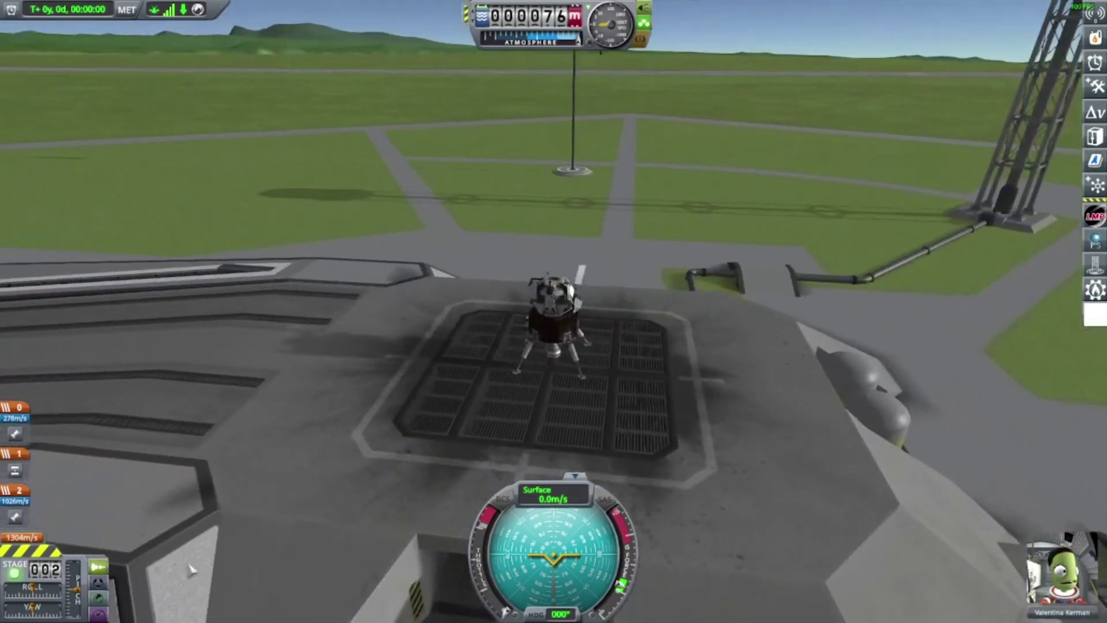
pyautogui.press('Escape')
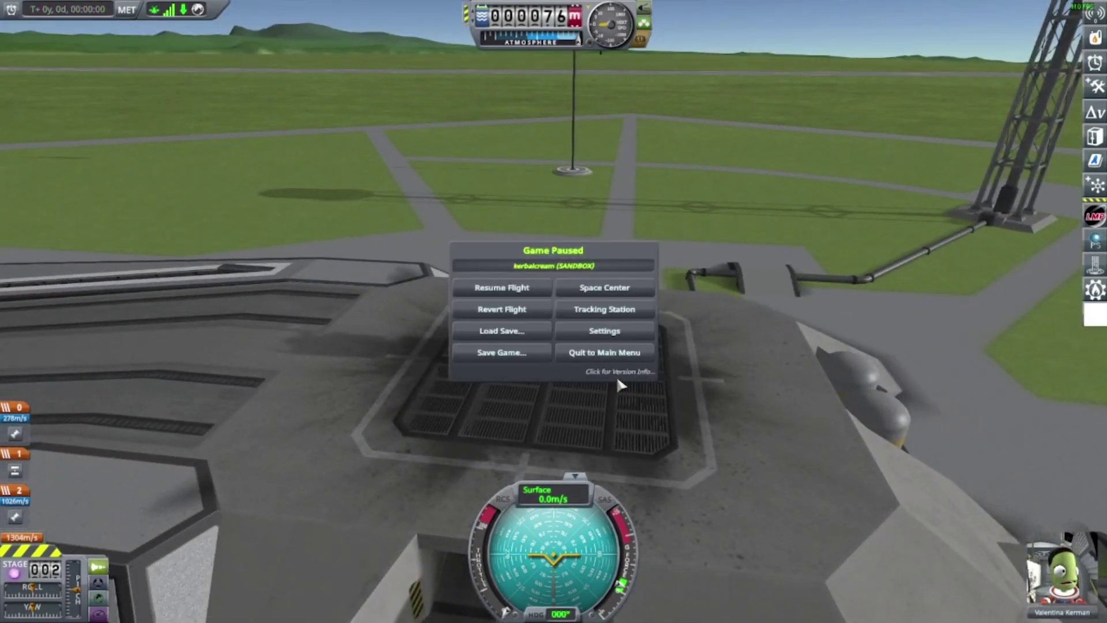
pyautogui.click(618, 374)
pyautogui.click(415, 216)
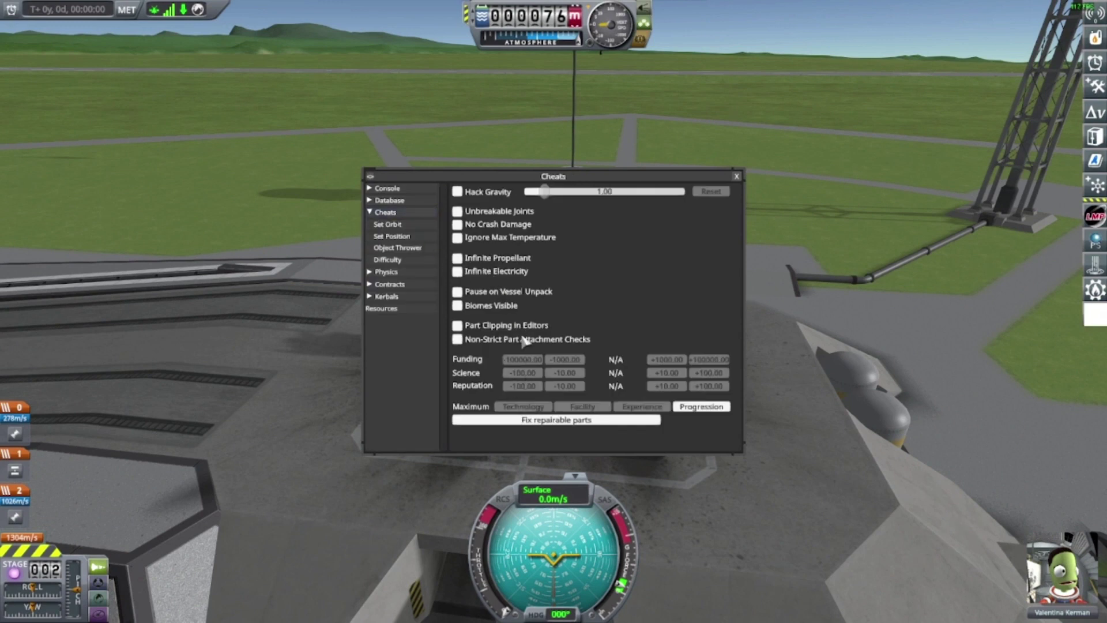
pyautogui.click(737, 176)
# Enter map view and orbit the camera from Kerbin past Minmus toward the Sun.
pyautogui.press('m')
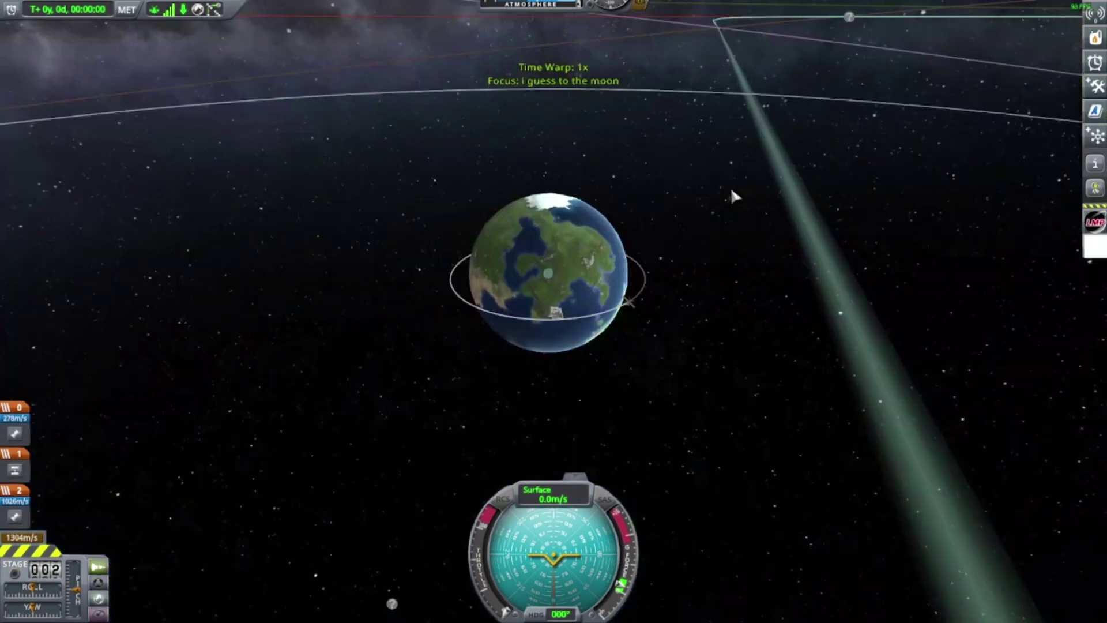
pyautogui.scroll(-3, 706, 207)
pyautogui.scroll(-2, 550, 367)
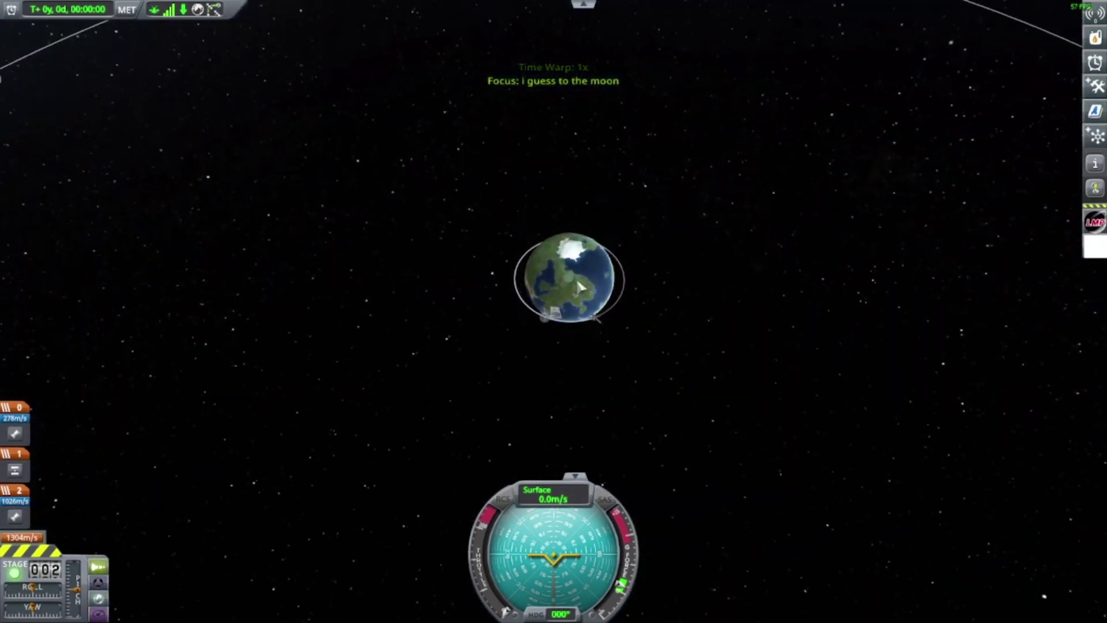
pyautogui.scroll(-2, 638, 252)
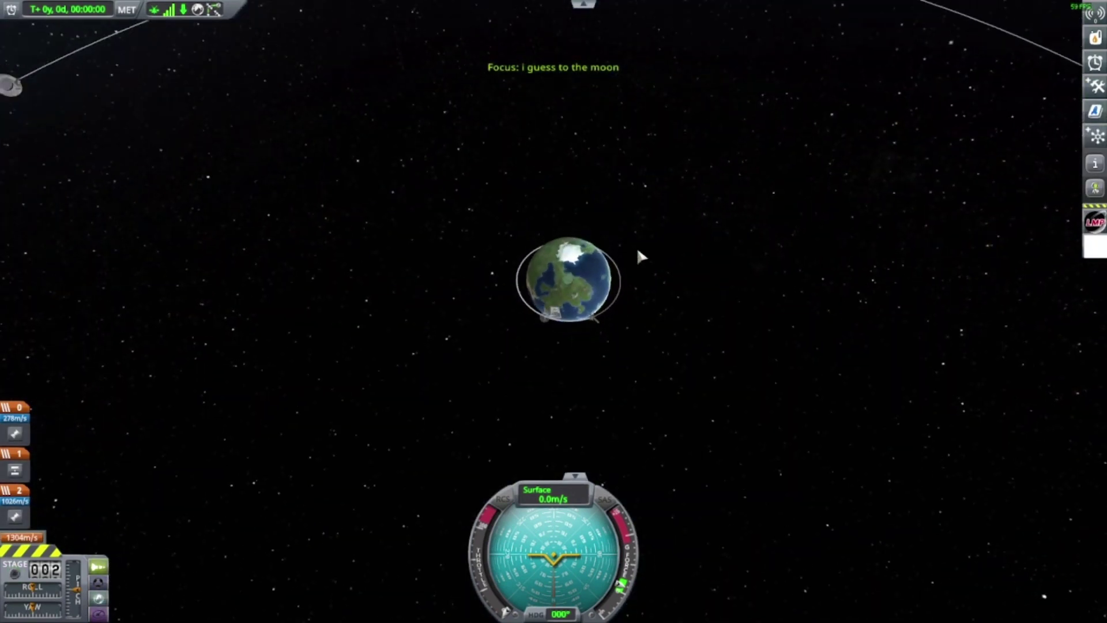
pyautogui.scroll(-3, 650, 309)
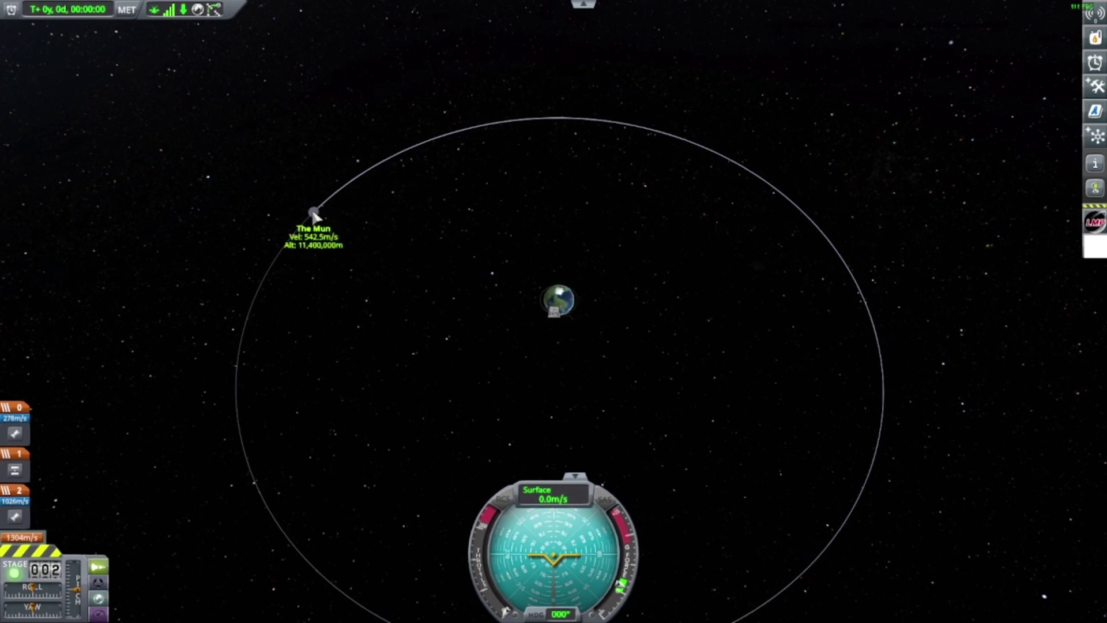
pyautogui.moveTo(313, 214)
pyautogui.mouseDown()
pyautogui.moveTo(411, 109)
pyautogui.moveTo(600, 141)
pyautogui.moveTo(257, 116)
pyautogui.moveTo(406, 87)
pyautogui.mouseUp()
pyautogui.moveTo(557, 104)
pyautogui.mouseDown()
pyautogui.moveTo(400, 218)
pyautogui.moveTo(3, 203)
pyautogui.mouseUp()
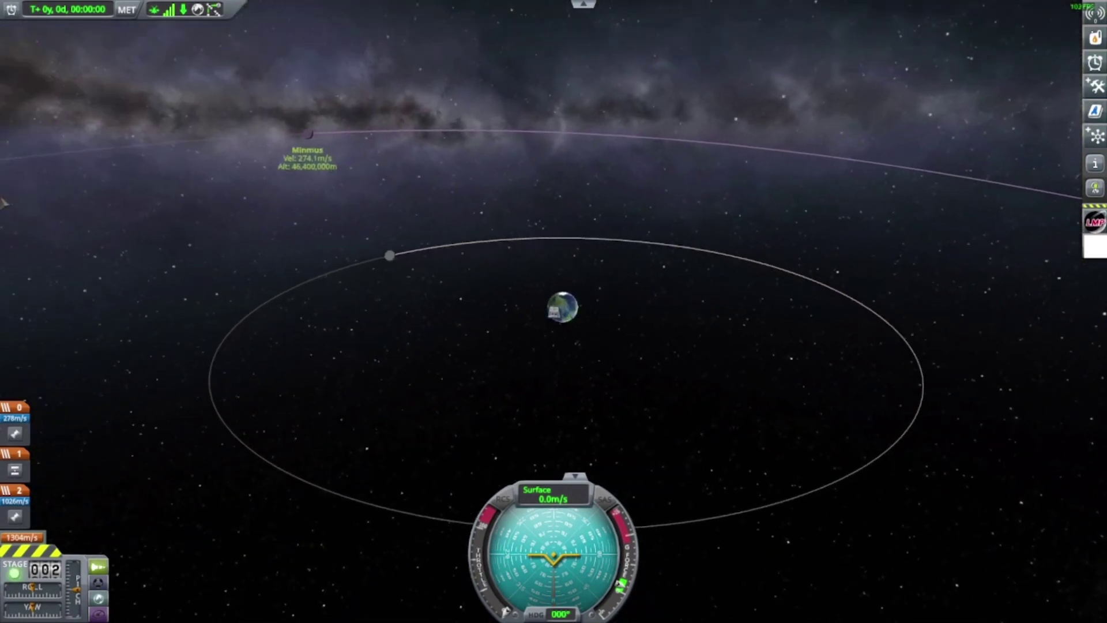
pyautogui.scroll(-5, 519, 164)
pyautogui.press('Tab')
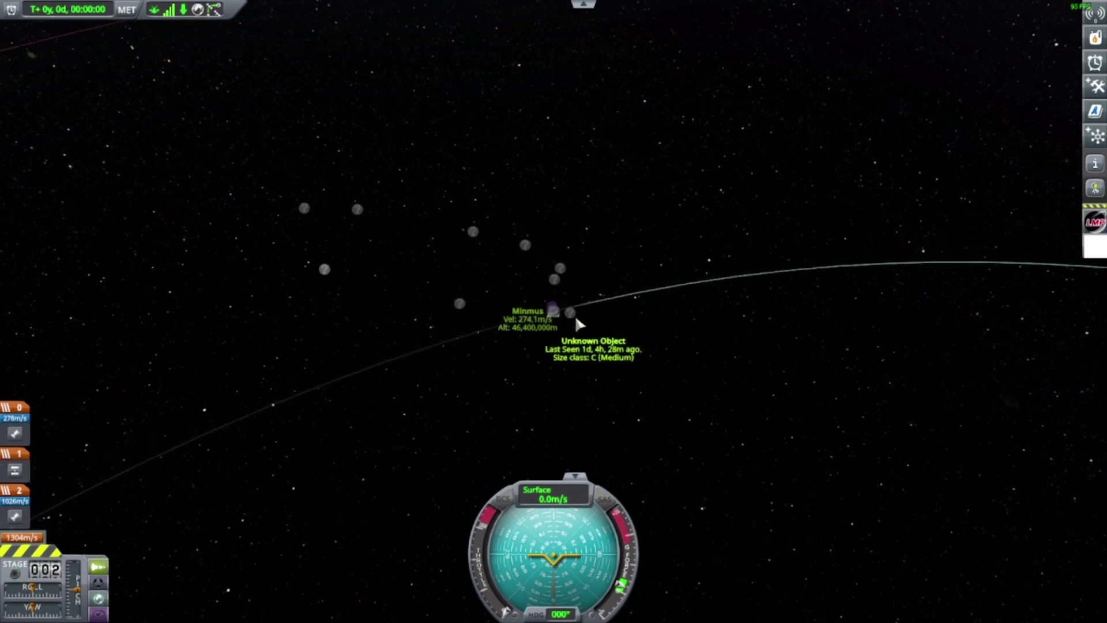
pyautogui.moveTo(581, 317)
pyautogui.mouseDown()
pyautogui.moveTo(798, 247)
pyautogui.moveTo(839, 217)
pyautogui.moveTo(975, 206)
pyautogui.mouseUp()
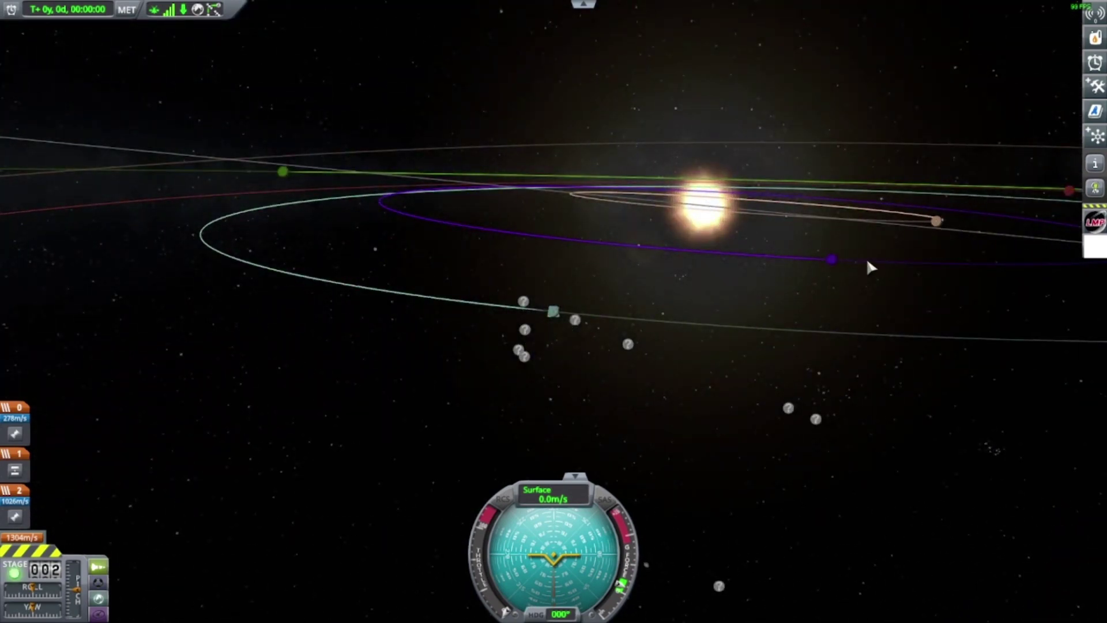
pyautogui.moveTo(832, 254); pyautogui.dragTo(918, 312)
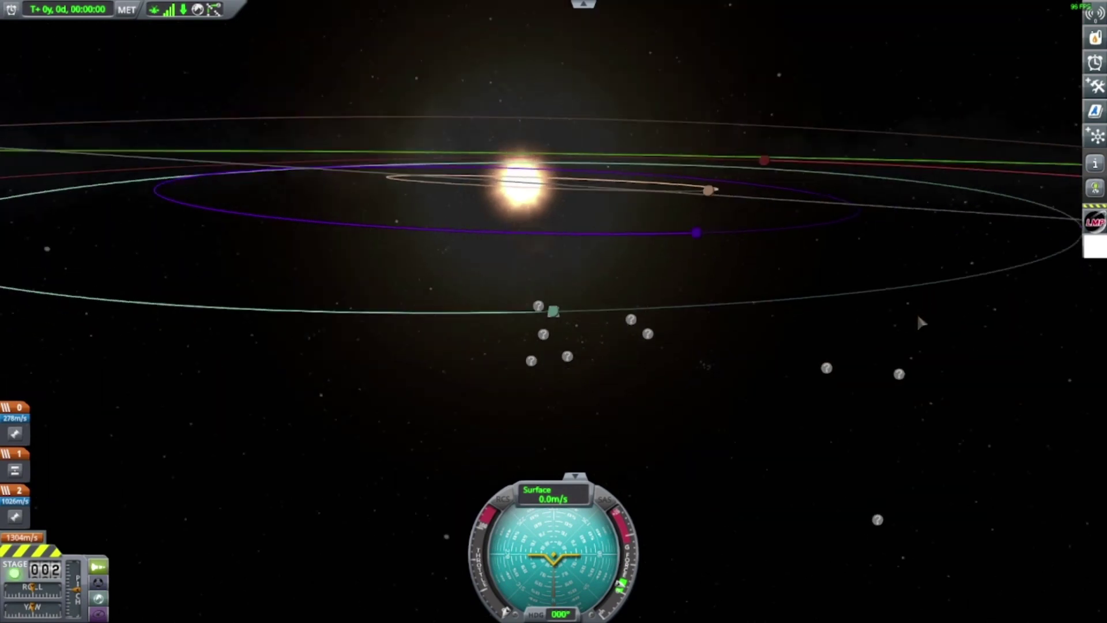
# Focus the map view on Moho and orbit the camera around it.
pyautogui.click(690, 238)
pyautogui.press('Tab')
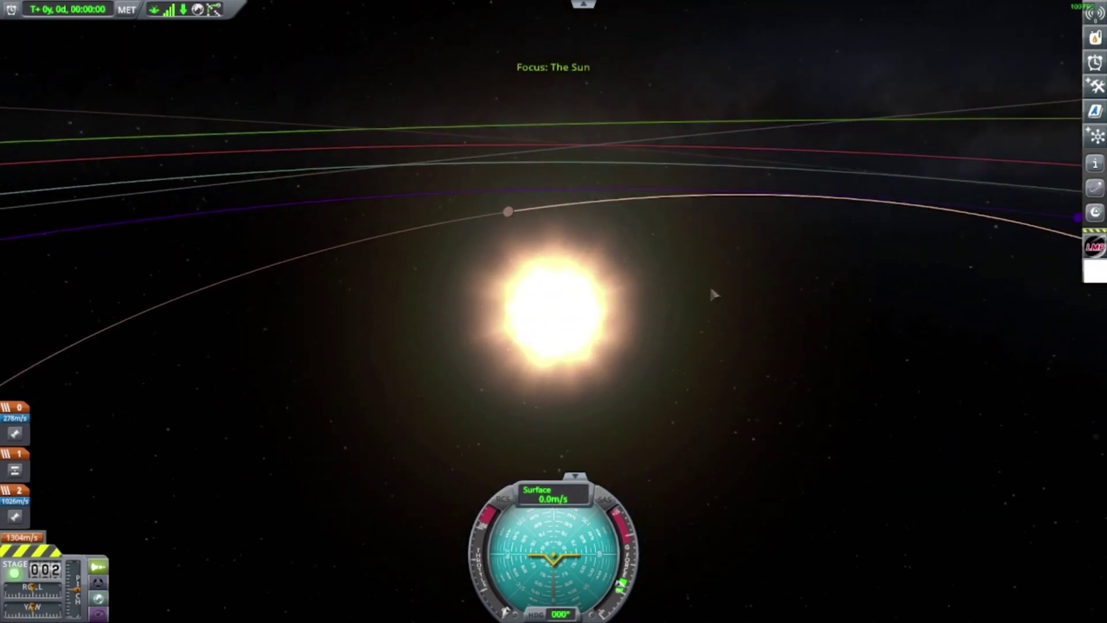
pyautogui.click(507, 217)
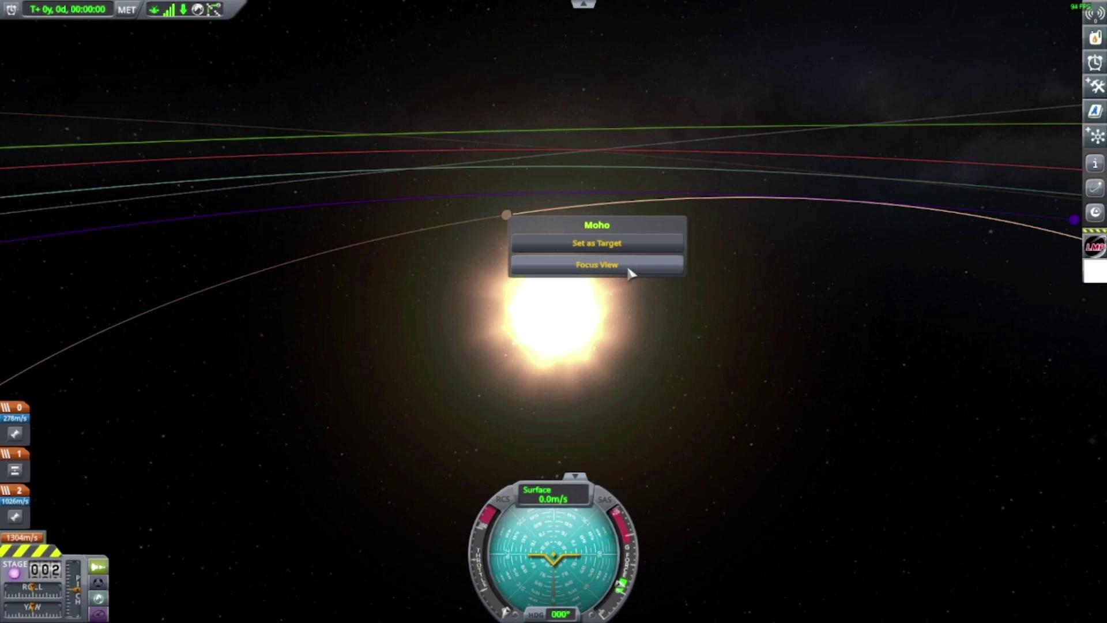
pyautogui.click(620, 276)
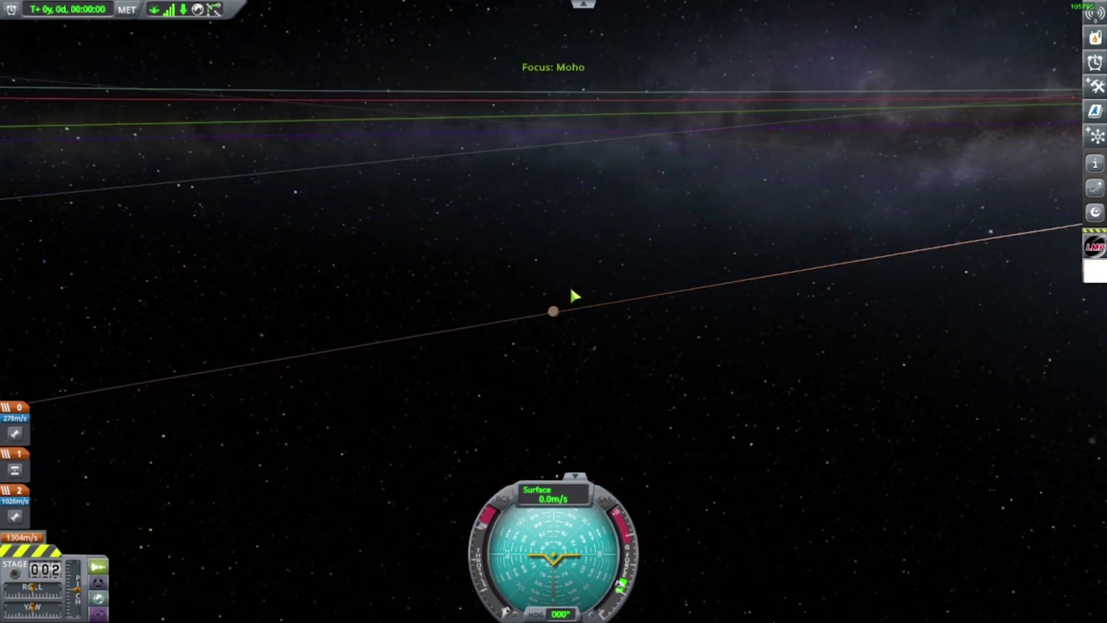
pyautogui.scroll(5, 570, 285)
pyautogui.scroll(5, 571, 286)
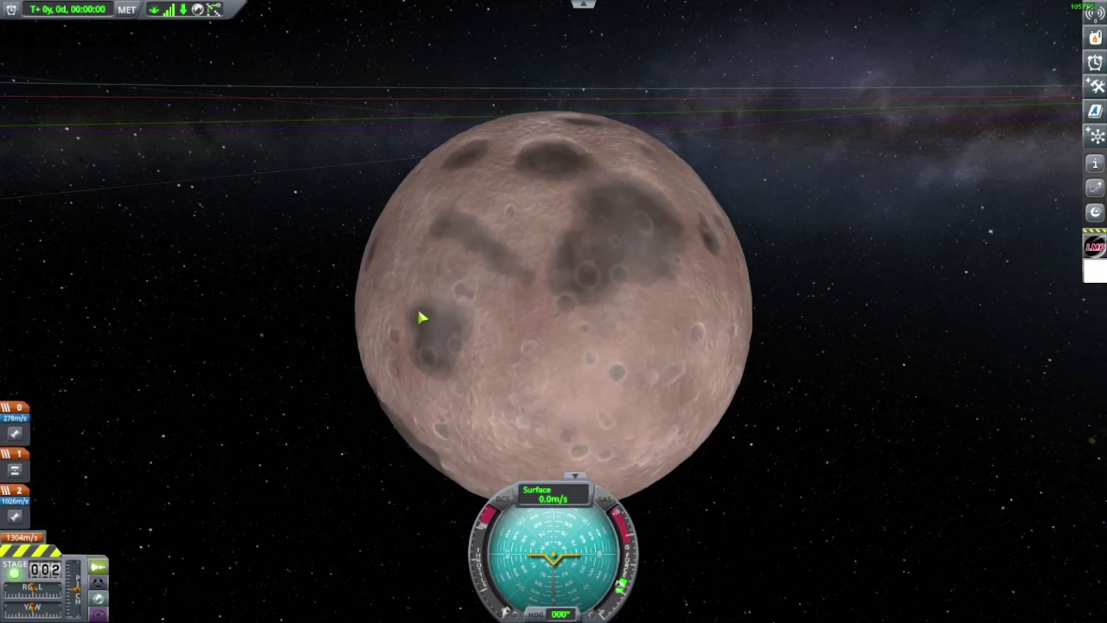
pyautogui.moveTo(423, 317)
pyautogui.mouseDown()
pyautogui.moveTo(900, 279)
pyautogui.moveTo(1070, 352)
pyautogui.moveTo(958, 292)
pyautogui.mouseUp()
pyautogui.scroll(-5, 958, 291)
pyautogui.moveTo(892, 260); pyautogui.dragTo(1053, 288)
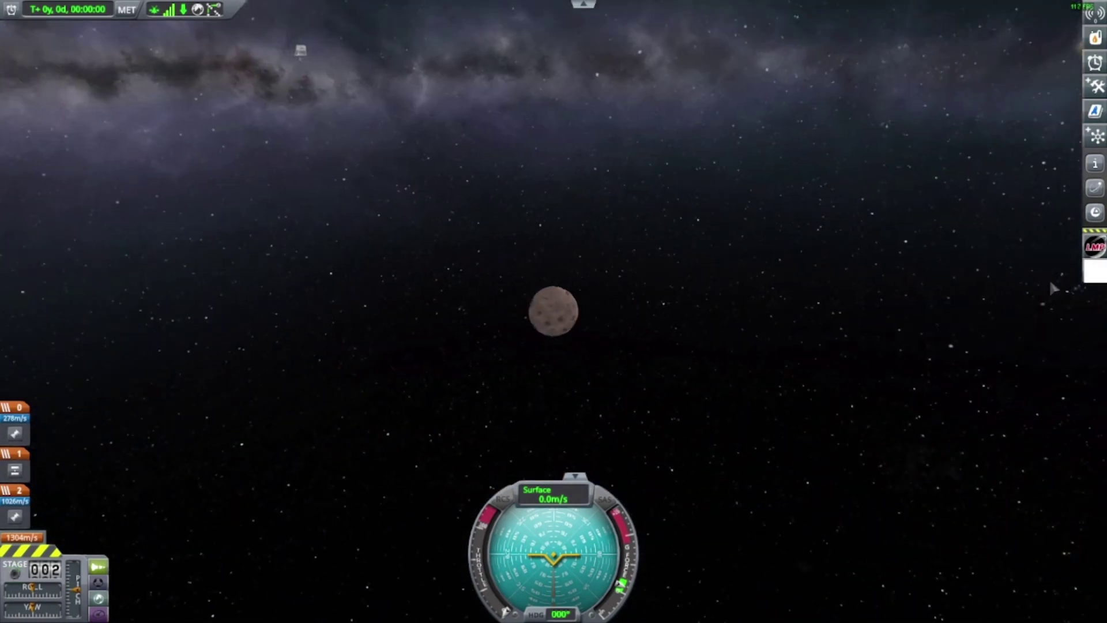
pyautogui.moveTo(775, 295)
pyautogui.mouseDown()
pyautogui.moveTo(1064, 177)
pyautogui.moveTo(265, 401)
pyautogui.moveTo(527, 240)
pyautogui.moveTo(394, 394)
pyautogui.moveTo(297, 472)
pyautogui.mouseUp()
# Alt+Tab out of Kerbal Space Program to bring up the task switcher.
pyautogui.hotkey('alt', 'Tab')
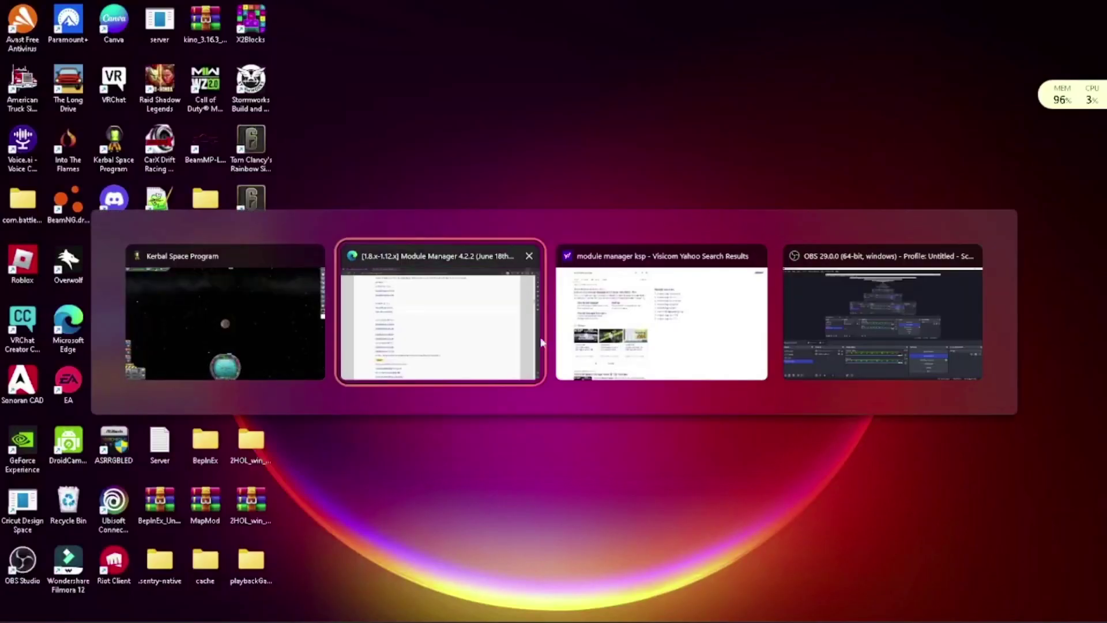